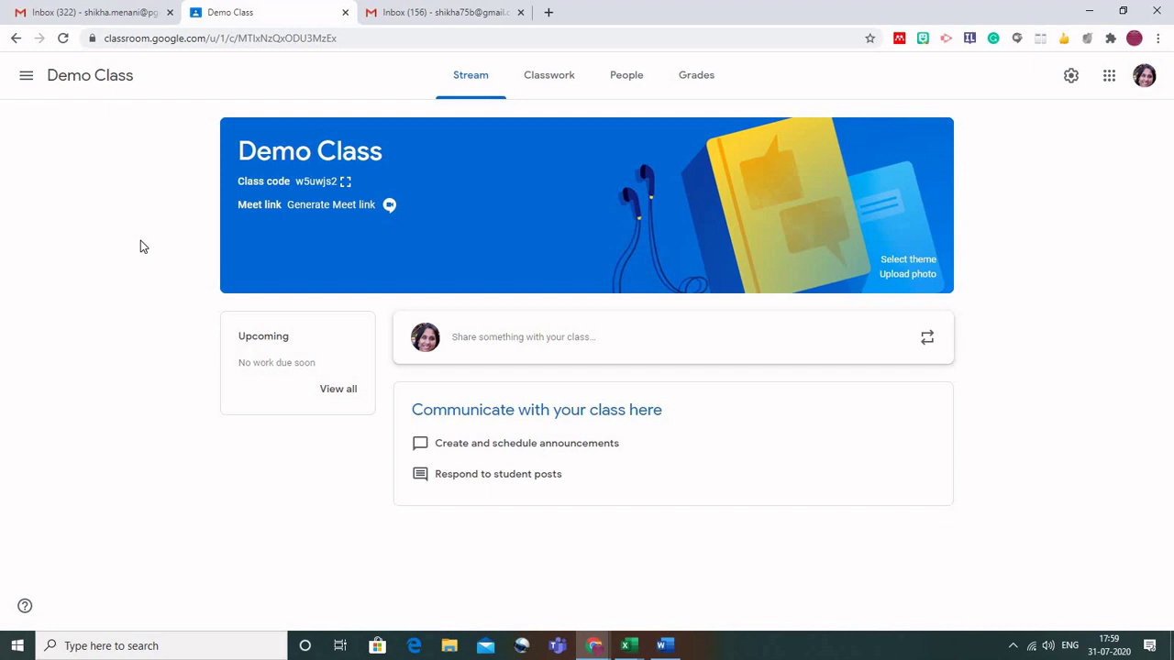
Generate a Meet link for Demo Class and keep it visible to students.
left_click(340, 206)
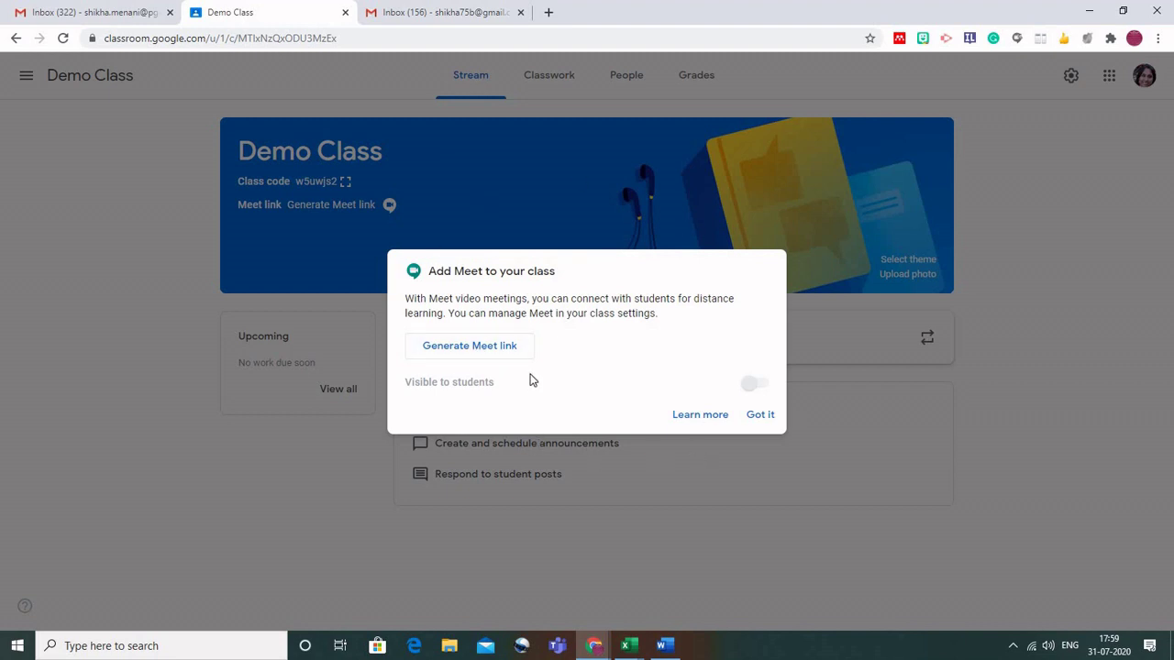
left_click(464, 350)
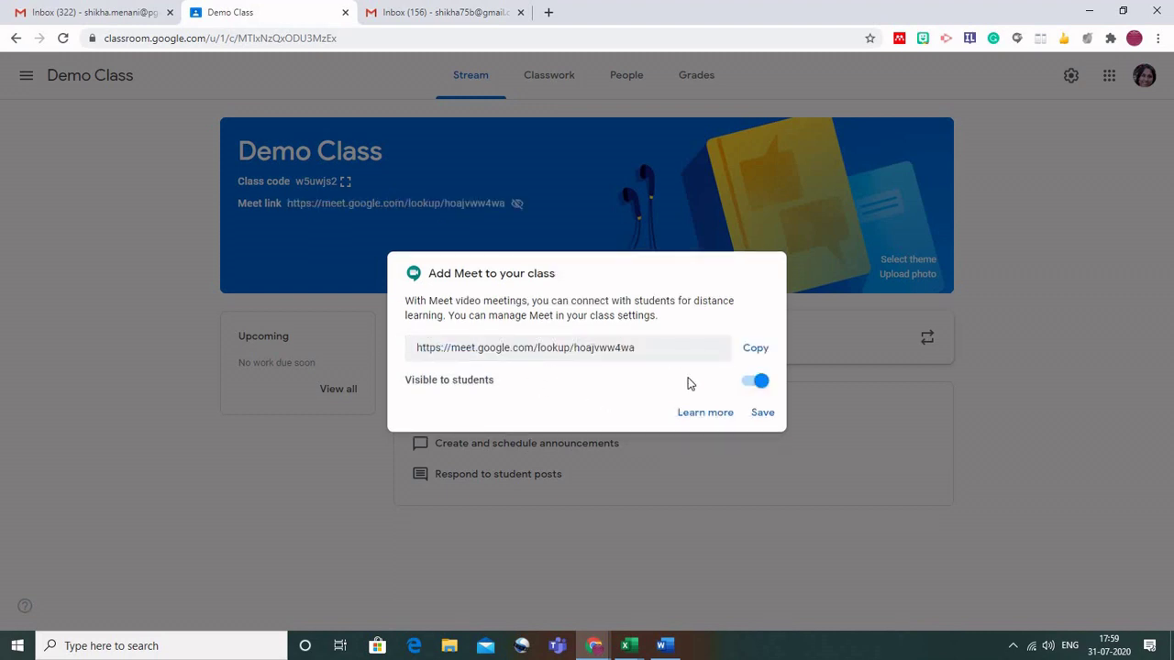
left_click(749, 389)
left_click(760, 385)
Read the help article on class video meetings, then save the Meet link settings.
left_click(707, 417)
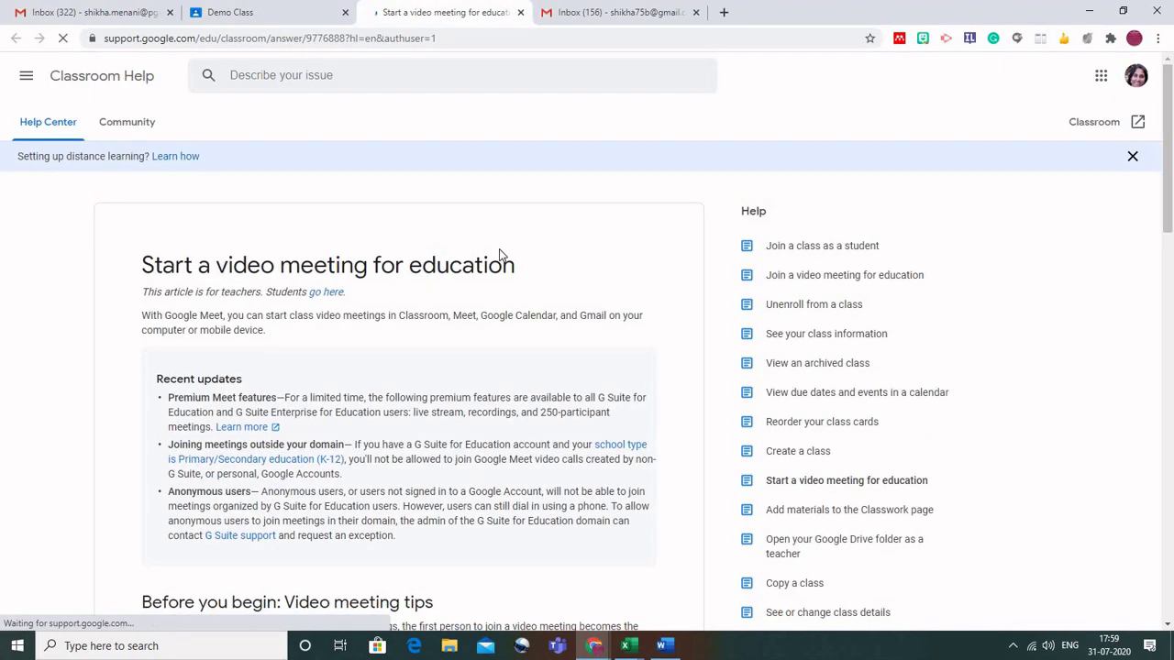
scroll(519, 335, "down", 3)
scroll(521, 336, "down", 5)
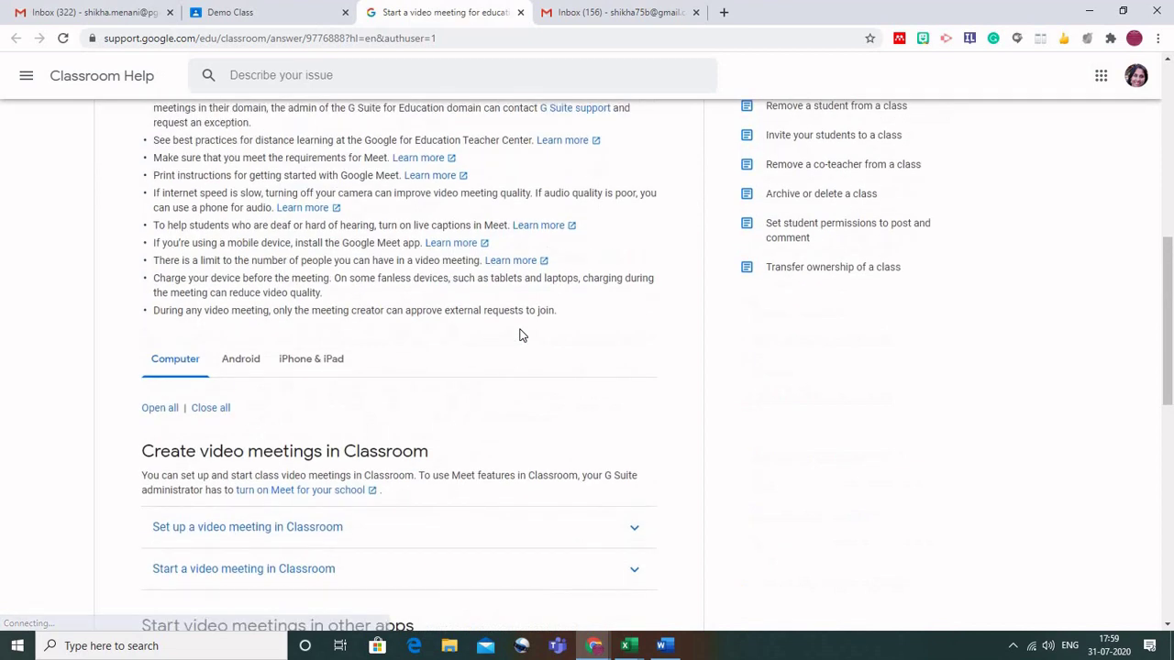
left_click(520, 12)
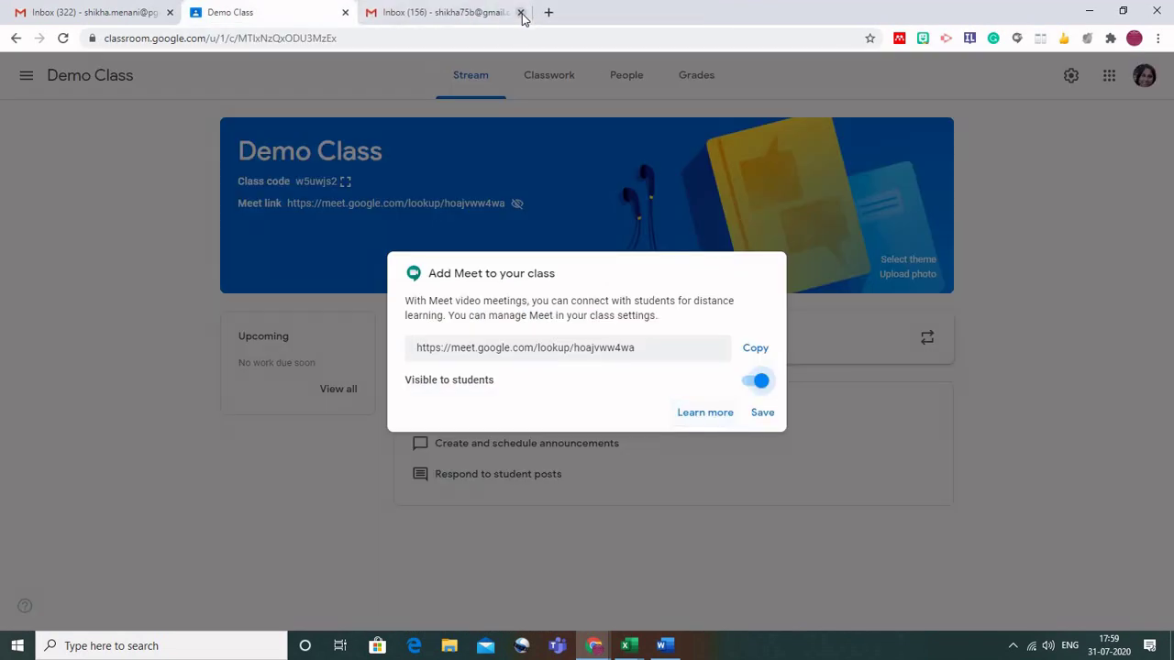
left_click(765, 413)
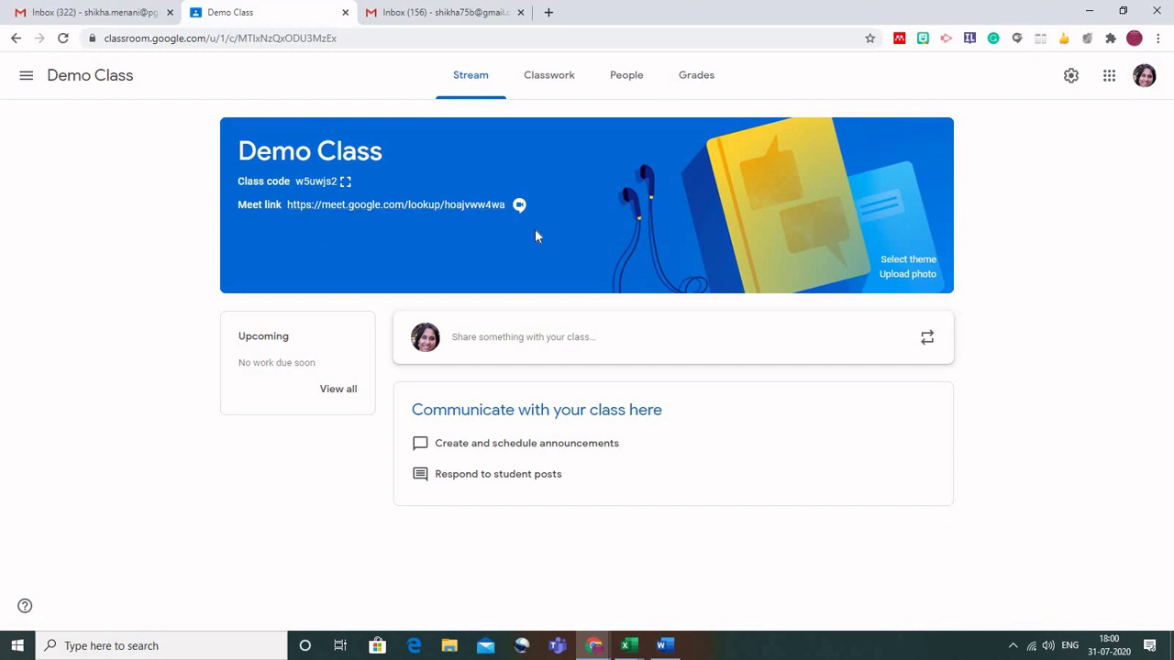
Start a class announcement reading 'Use the Google meet link'.
left_click(501, 340)
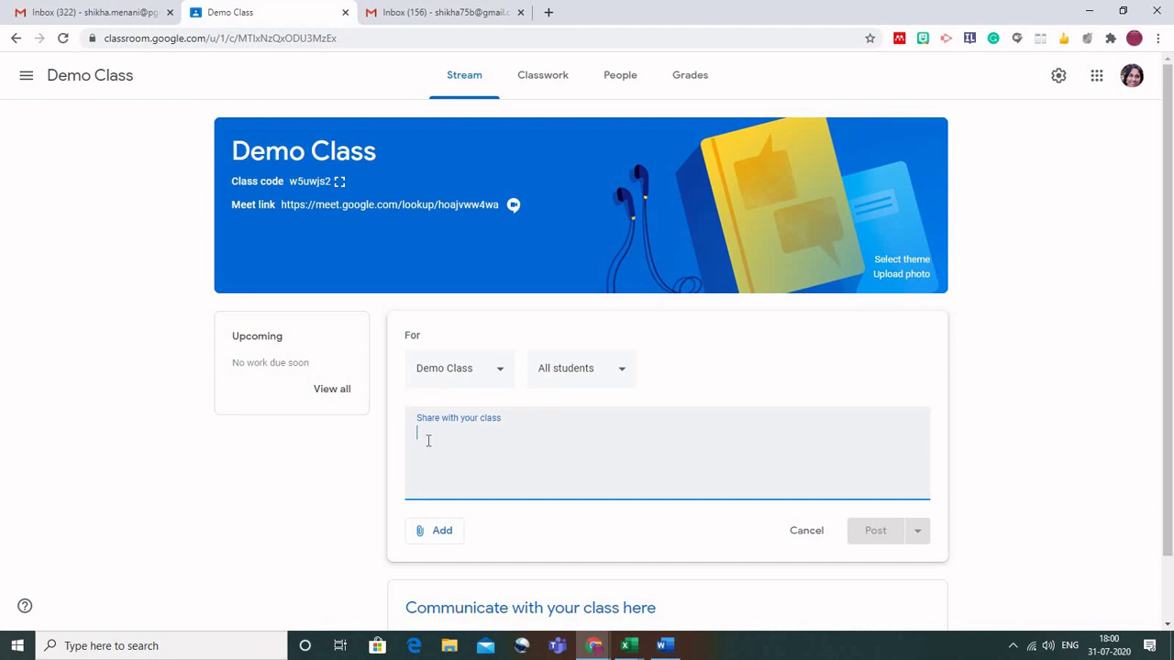
type("Use the ")
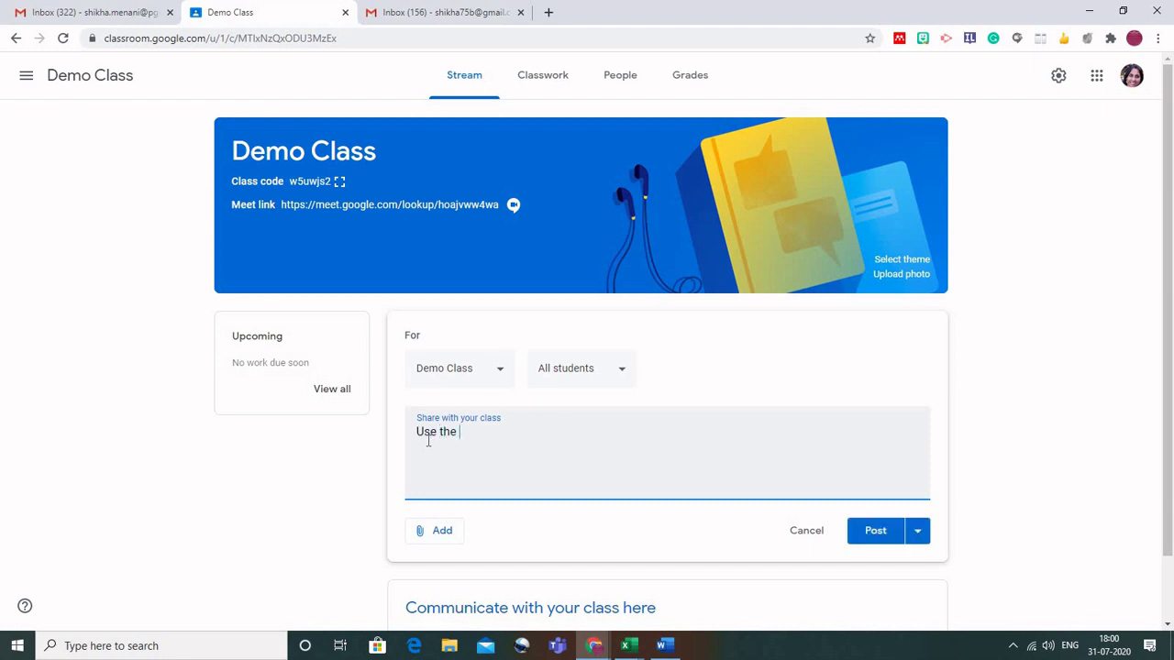
type("Google meet link")
left_click(442, 534)
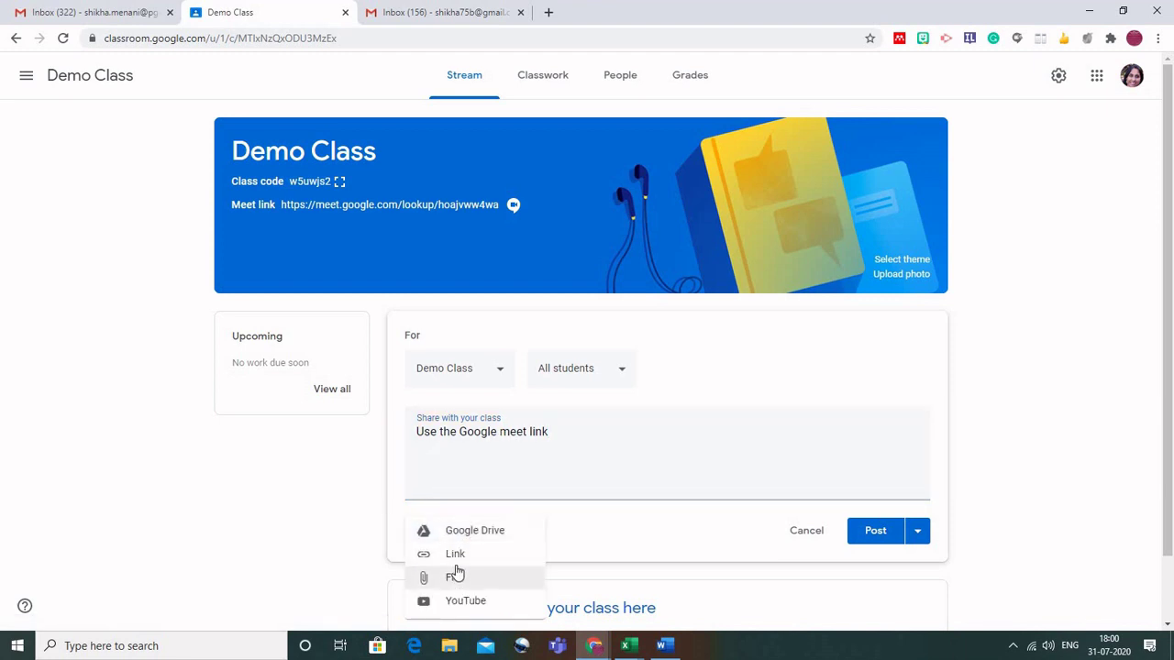
left_click(453, 555)
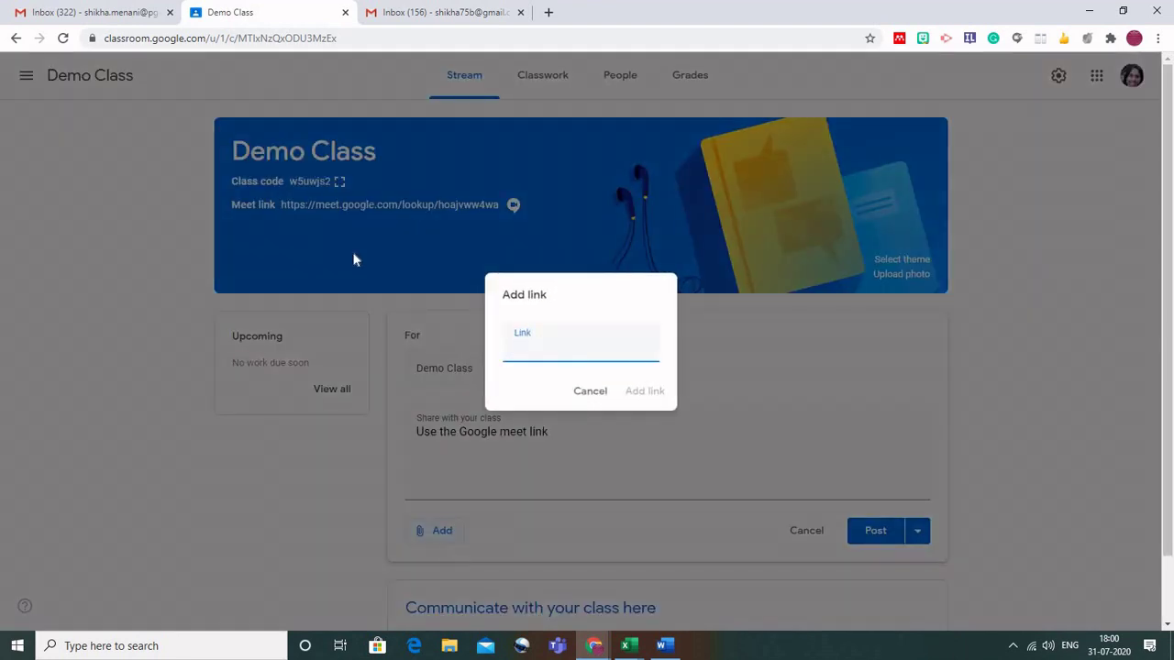
left_click(286, 205)
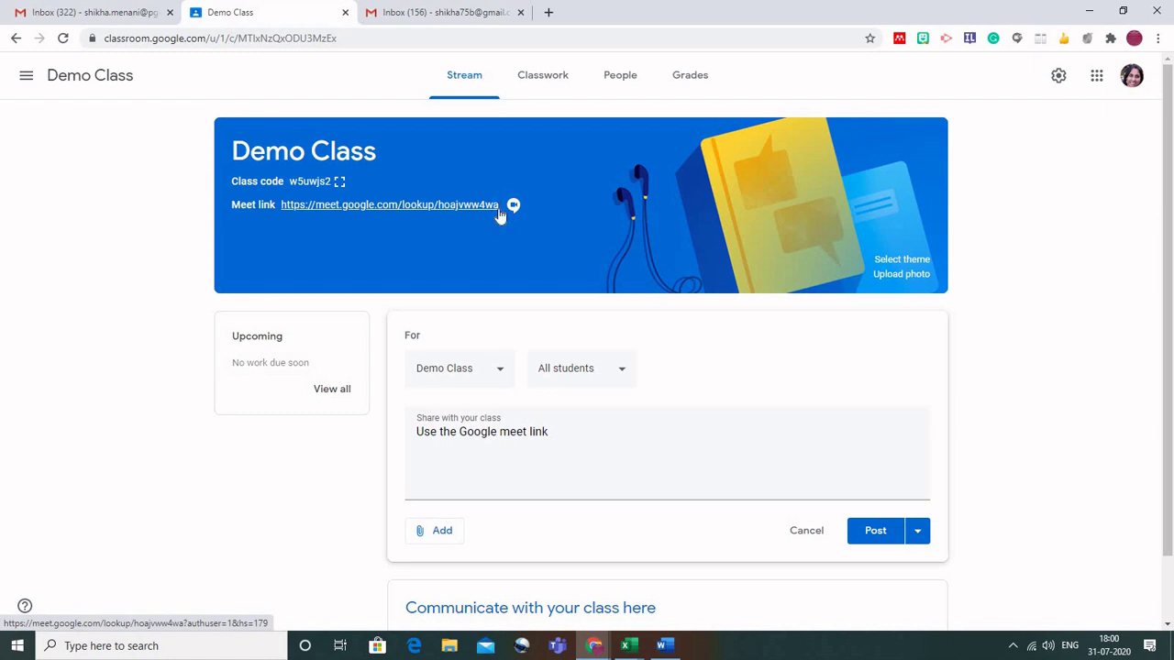
Attach the pasted class Meet link to the announcement and post it.
left_click(426, 534)
left_click(451, 554)
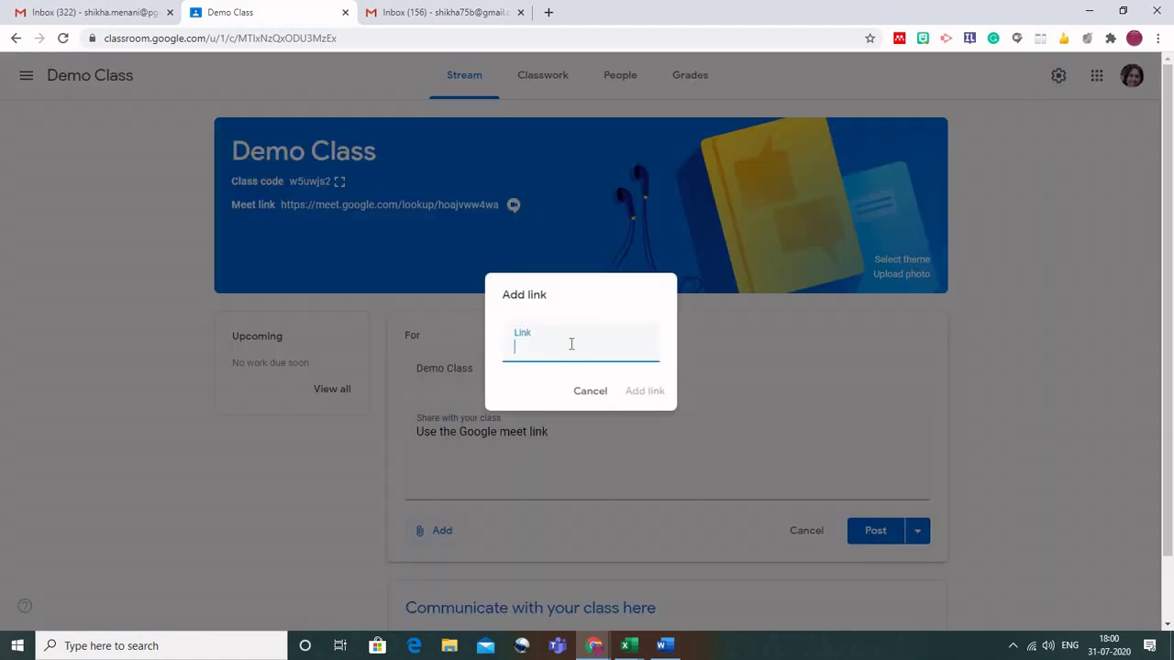
type("https://meet.google.com/lookup/hoajvww4wa")
left_click(642, 390)
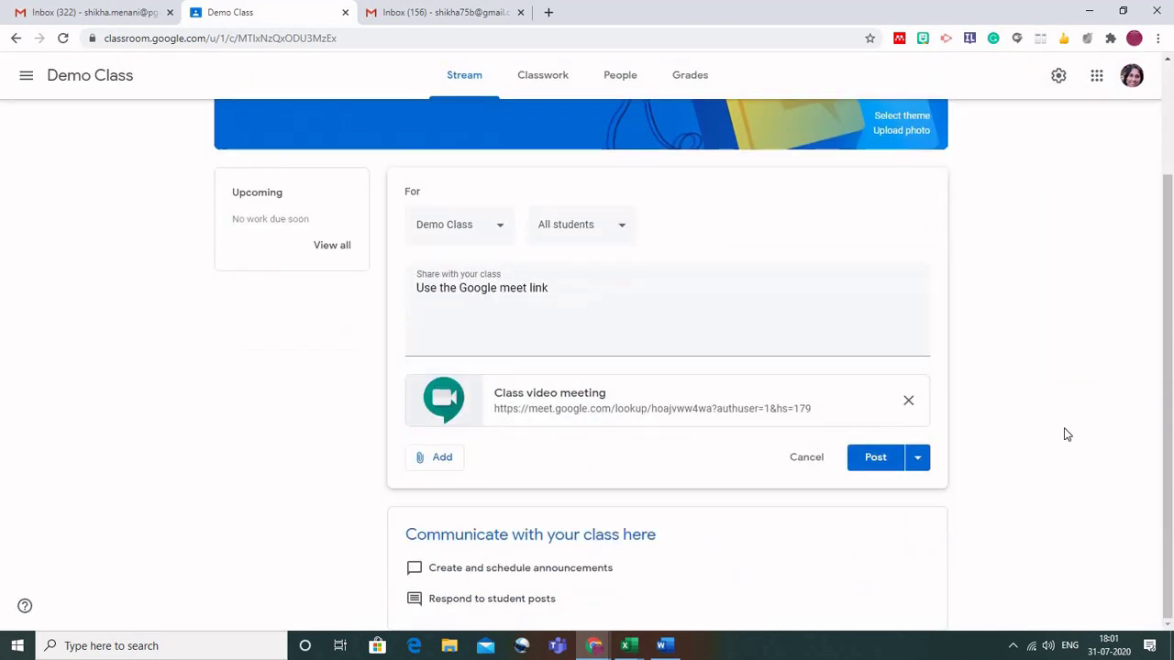
left_click(873, 459)
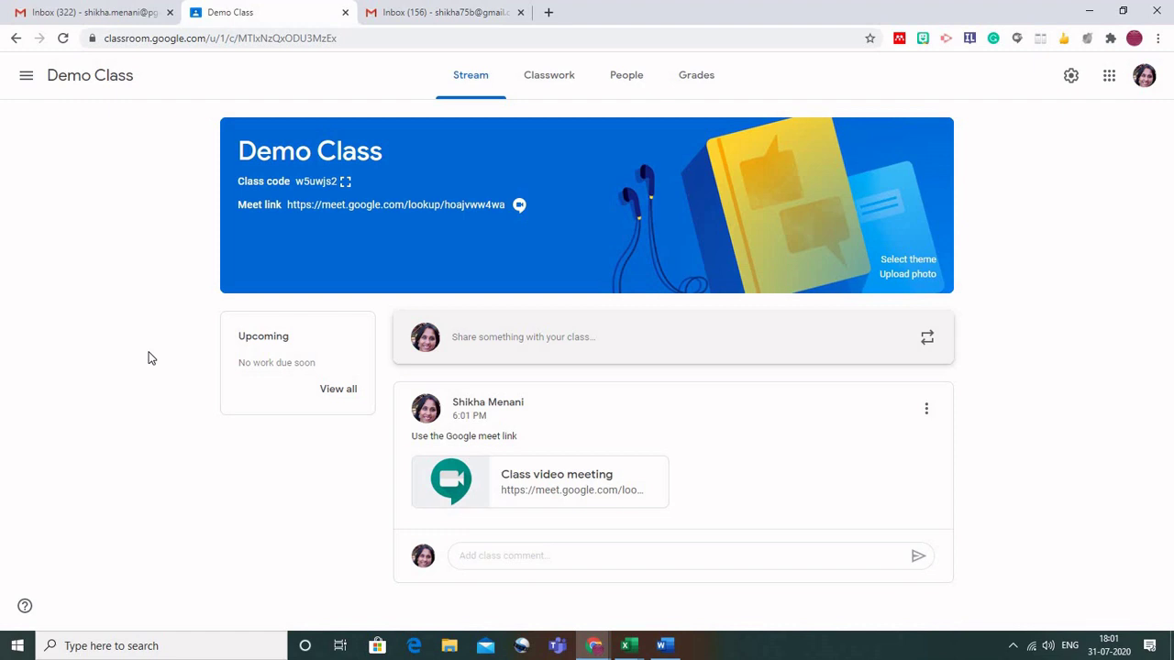
Switch to the student's inbox and launch Classroom from the Google apps grid.
left_click(449, 12)
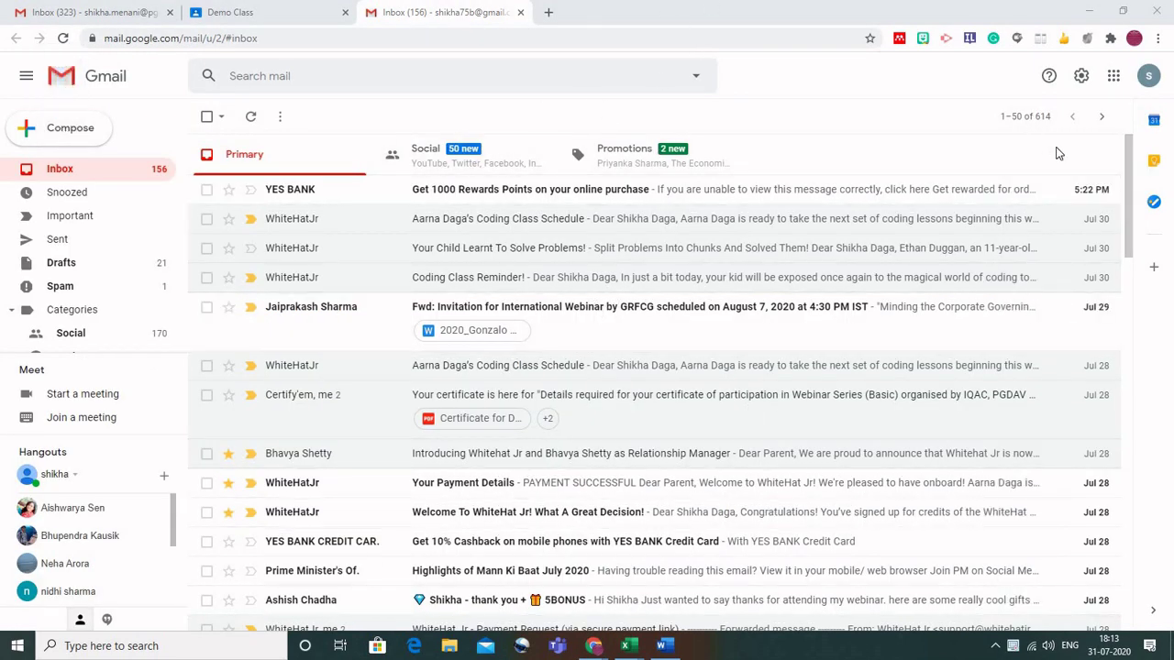
left_click(1114, 75)
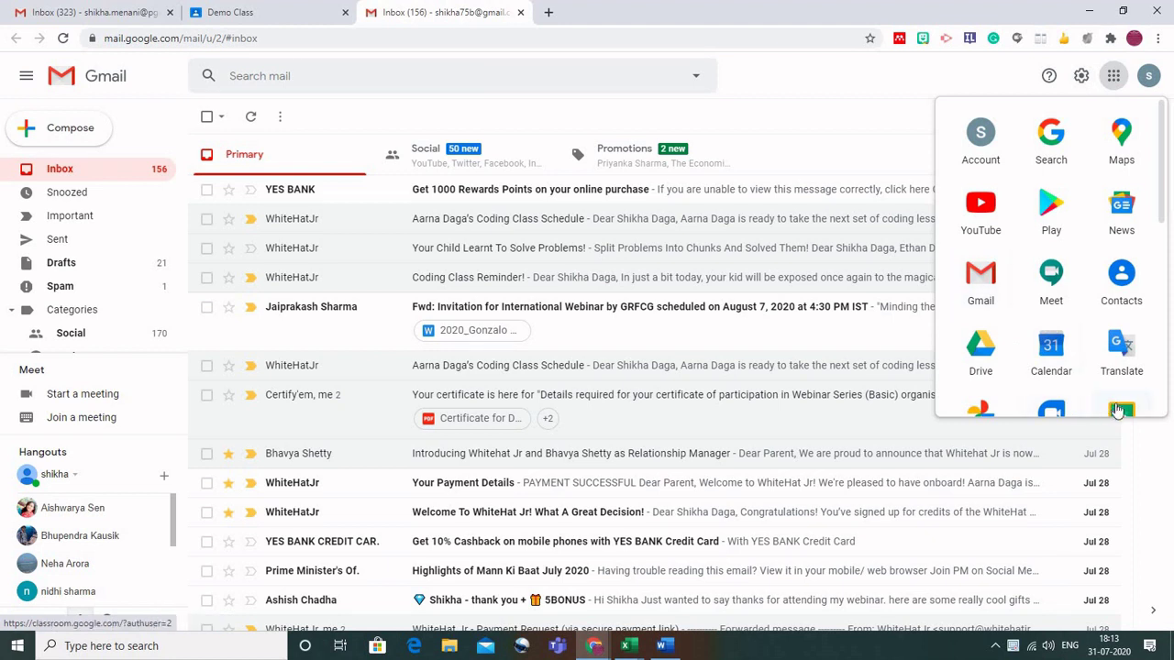
left_click(1118, 411)
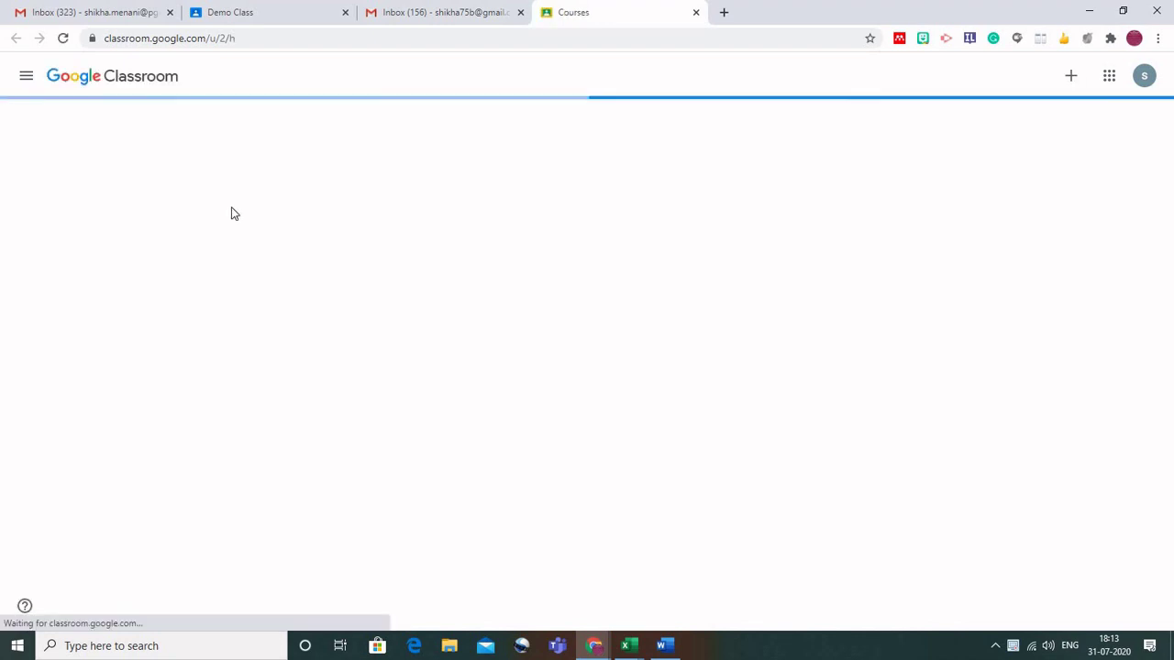
Open the Demo class's Classwork page and its Google Calendar link.
left_click(47, 145)
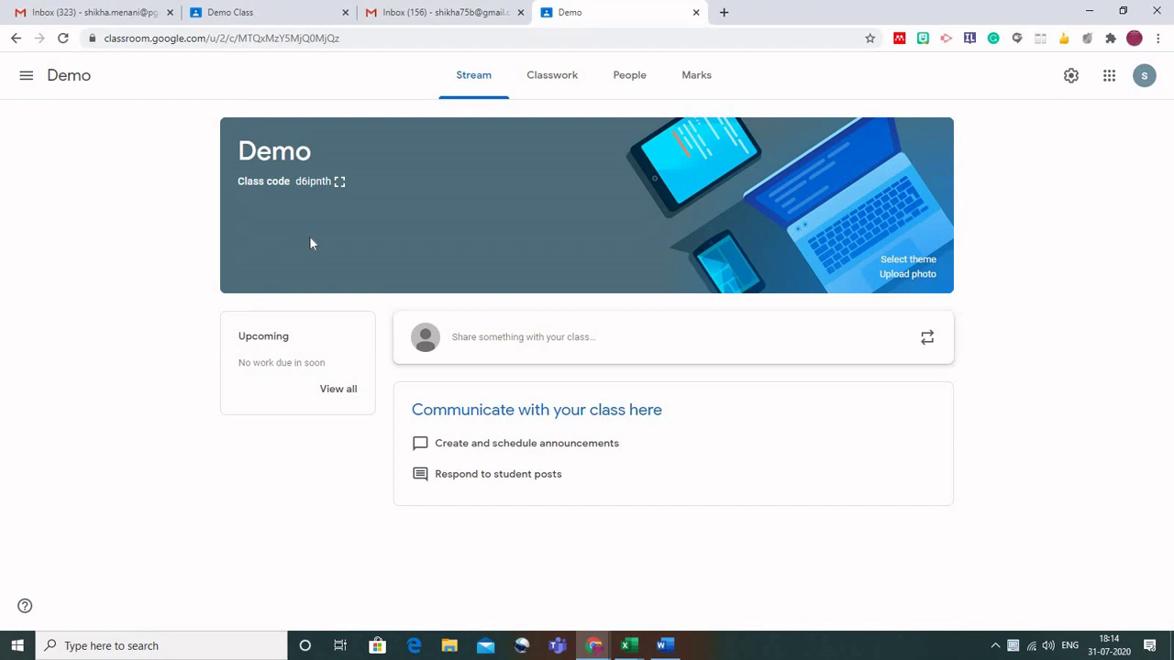
left_click(553, 81)
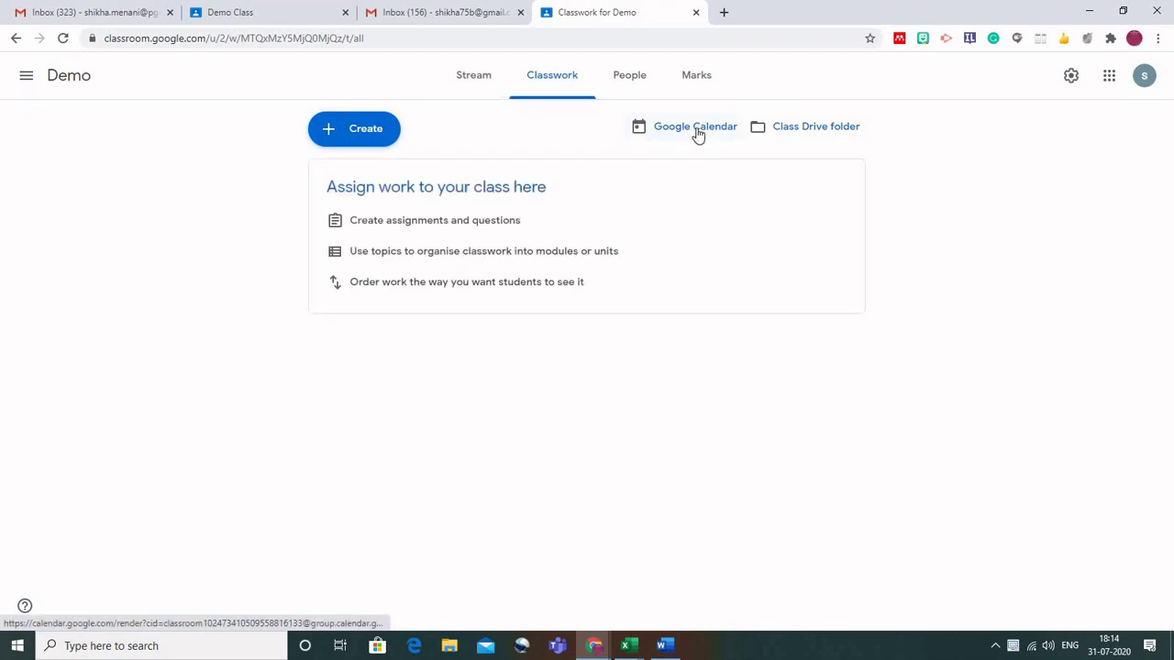
left_click(697, 128)
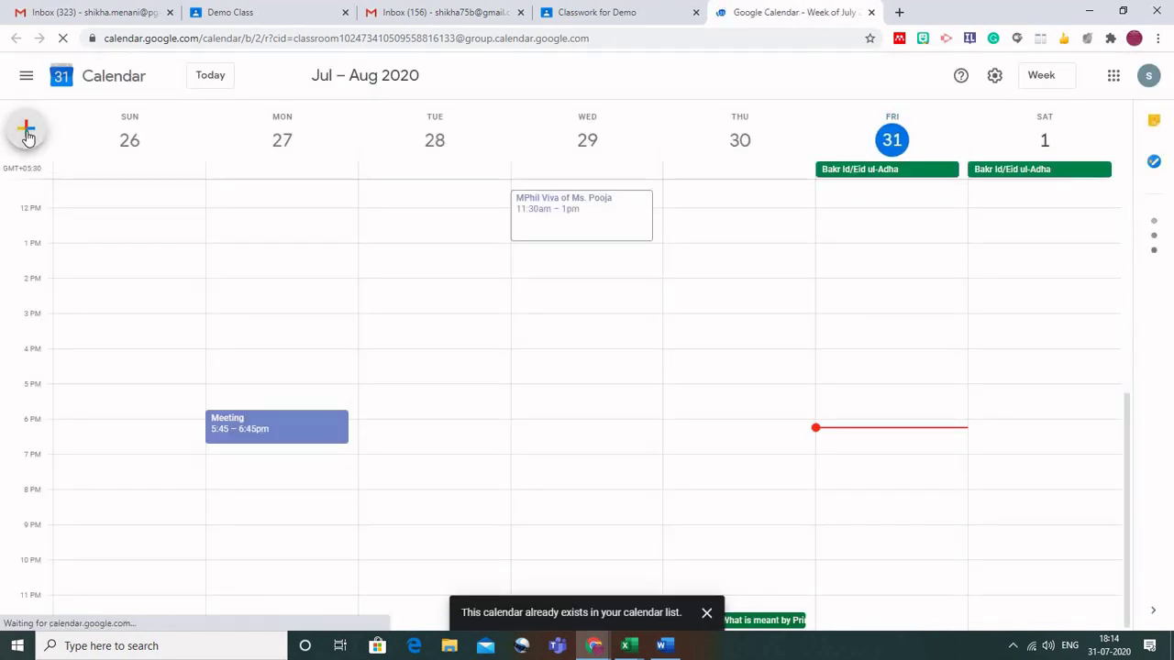
Create a 'First lecture' event dated Saturday, August 1.
left_click(26, 133)
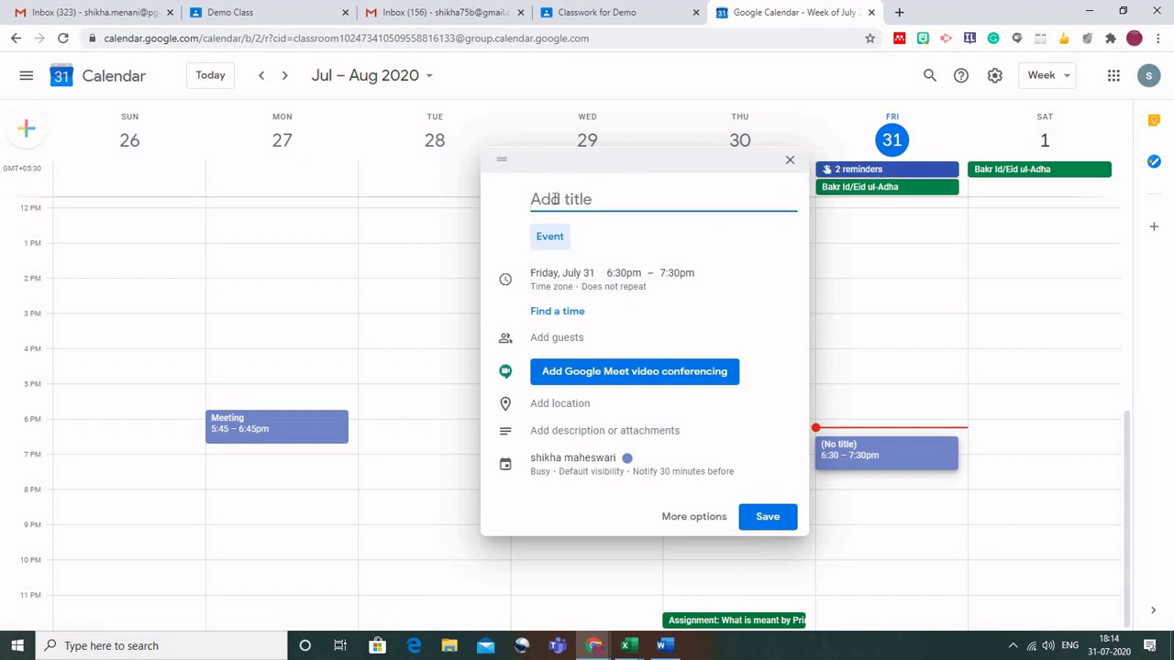
type("First lecture")
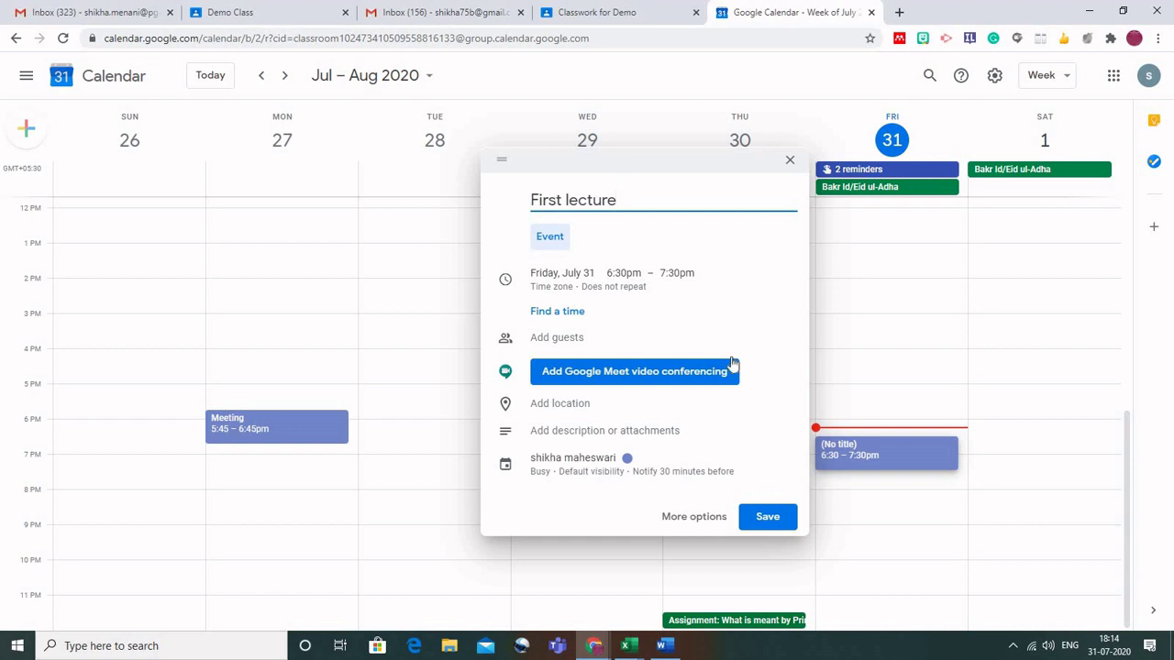
left_click(631, 280)
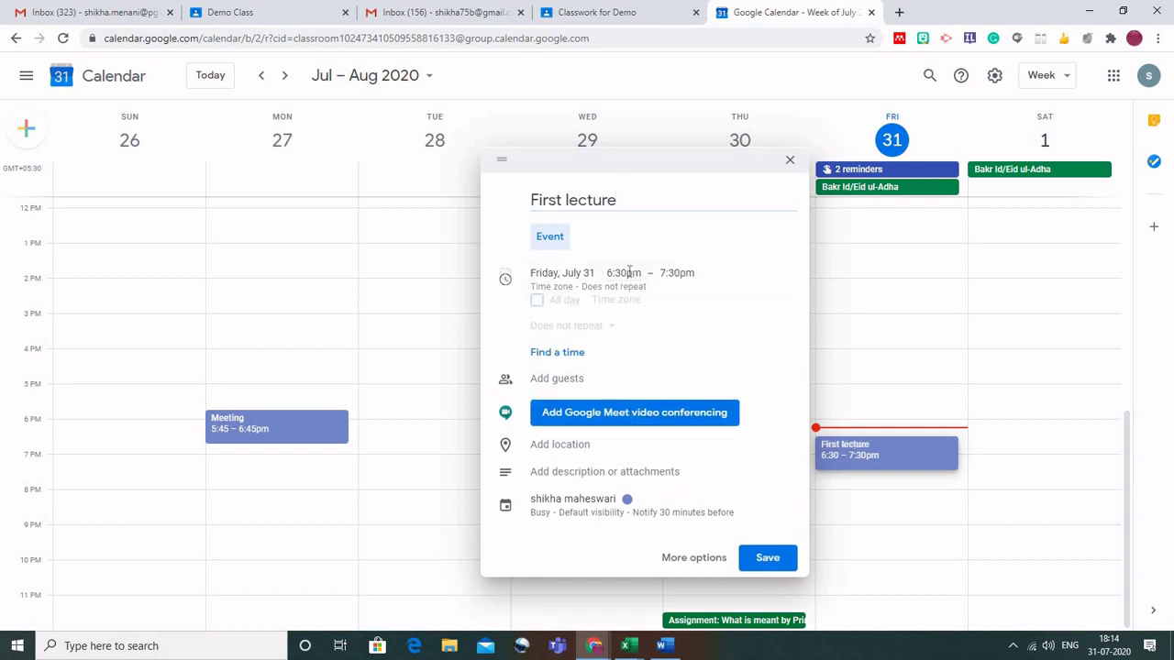
left_click(561, 273)
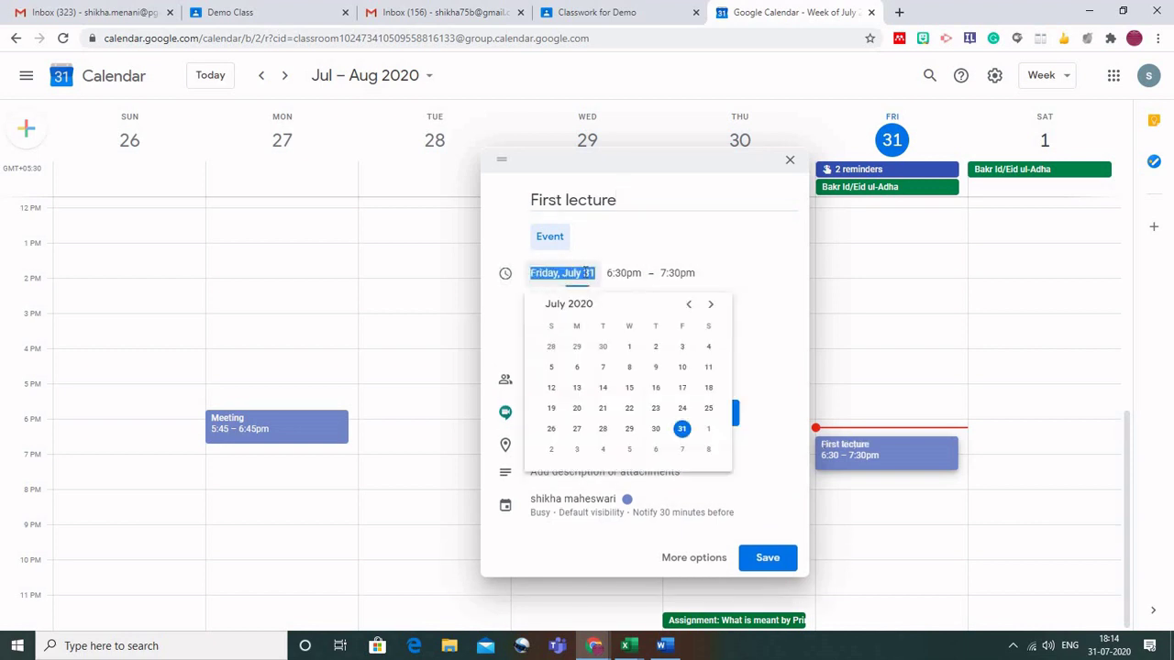
left_click(708, 428)
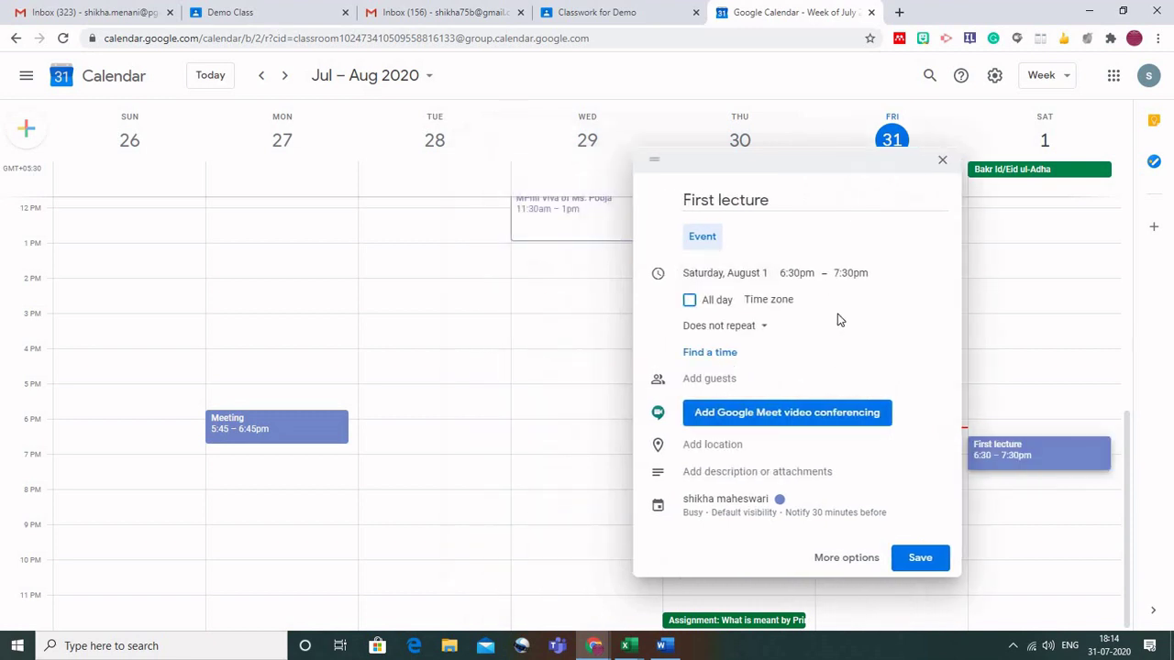
Time the First lecture from 11:00am to 12:00pm.
left_click(794, 273)
scroll(809, 330, "up", 15)
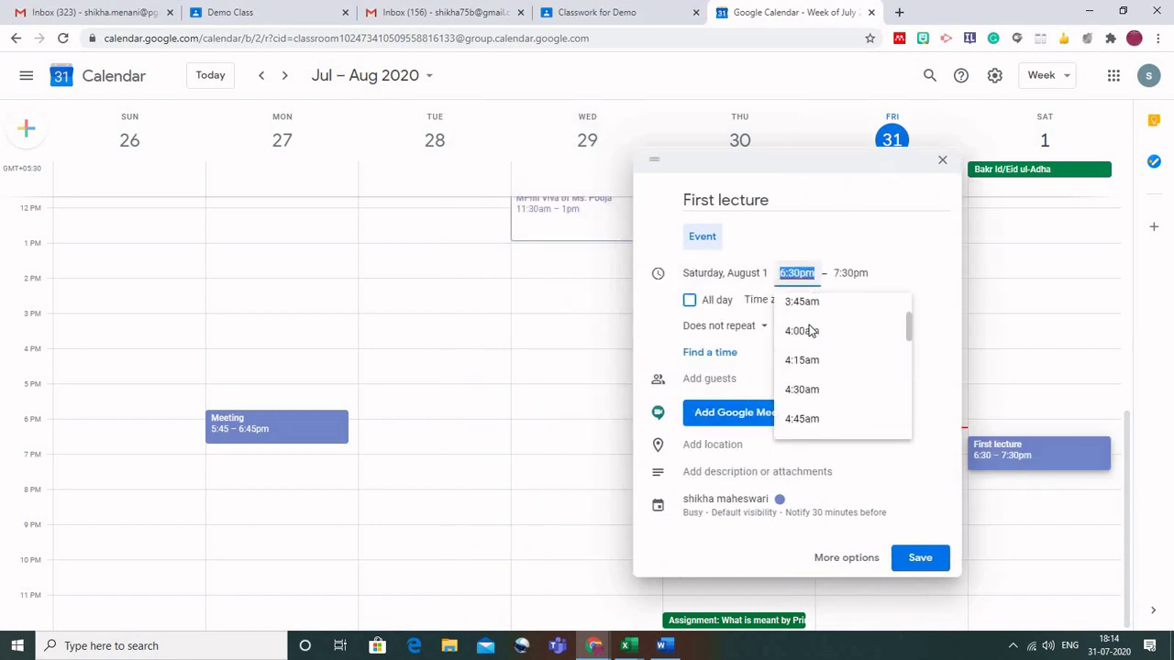
scroll(808, 331, "down", 7)
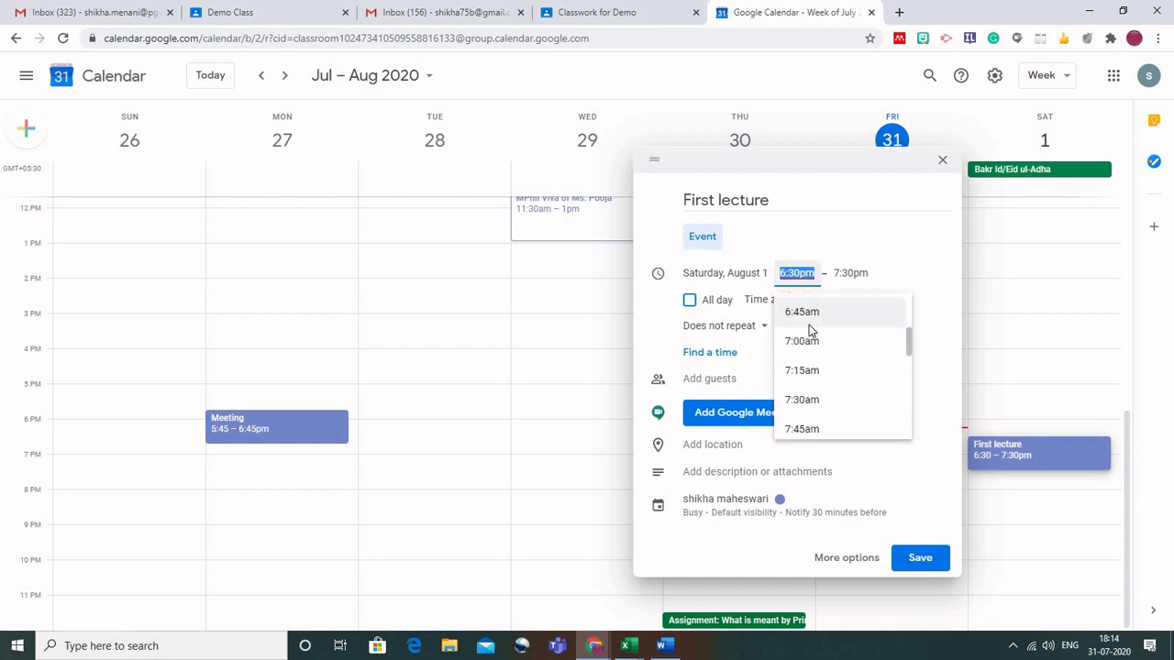
scroll(809, 330, "down", 3)
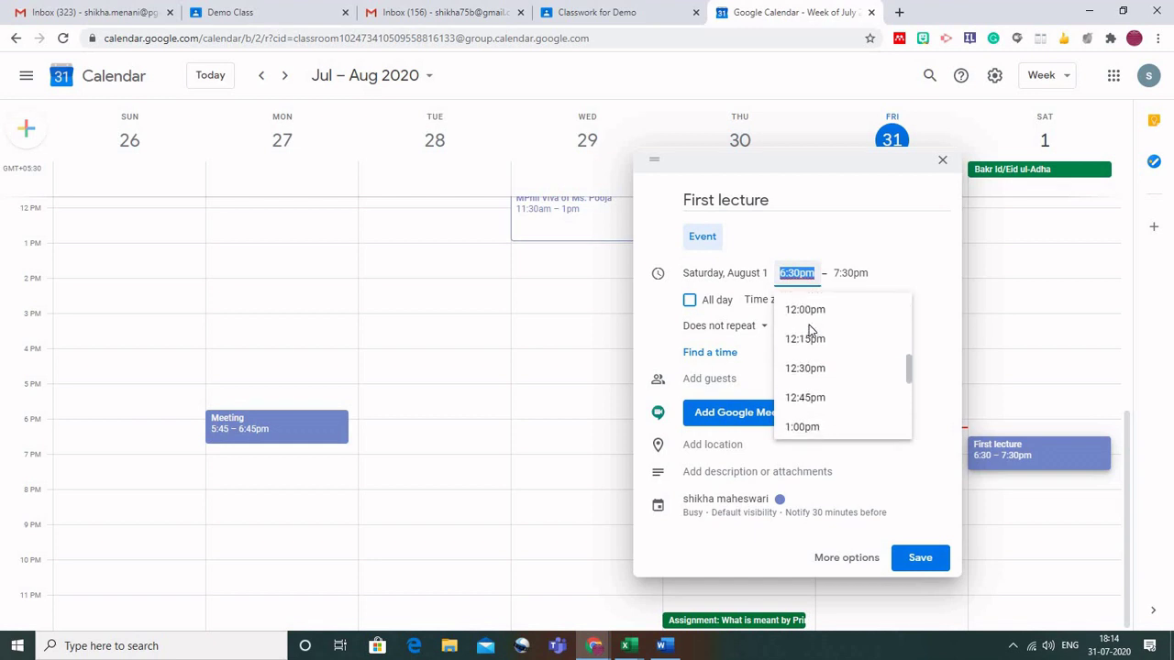
scroll(809, 330, "up", 1)
scroll(809, 331, "up", 2)
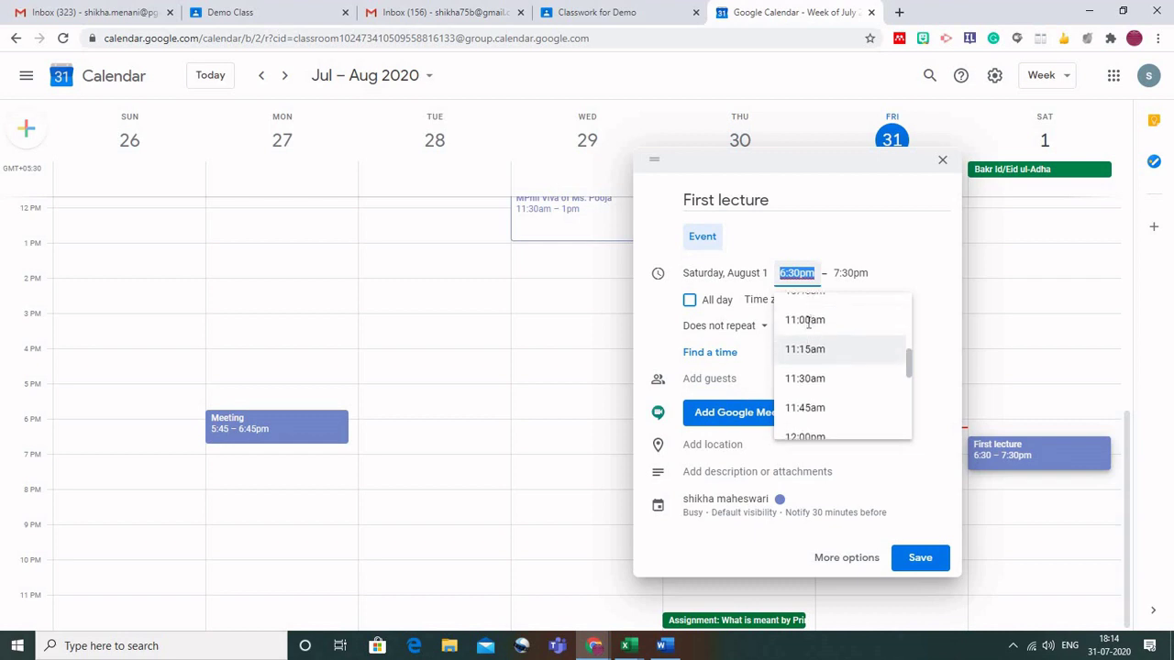
left_click(809, 325)
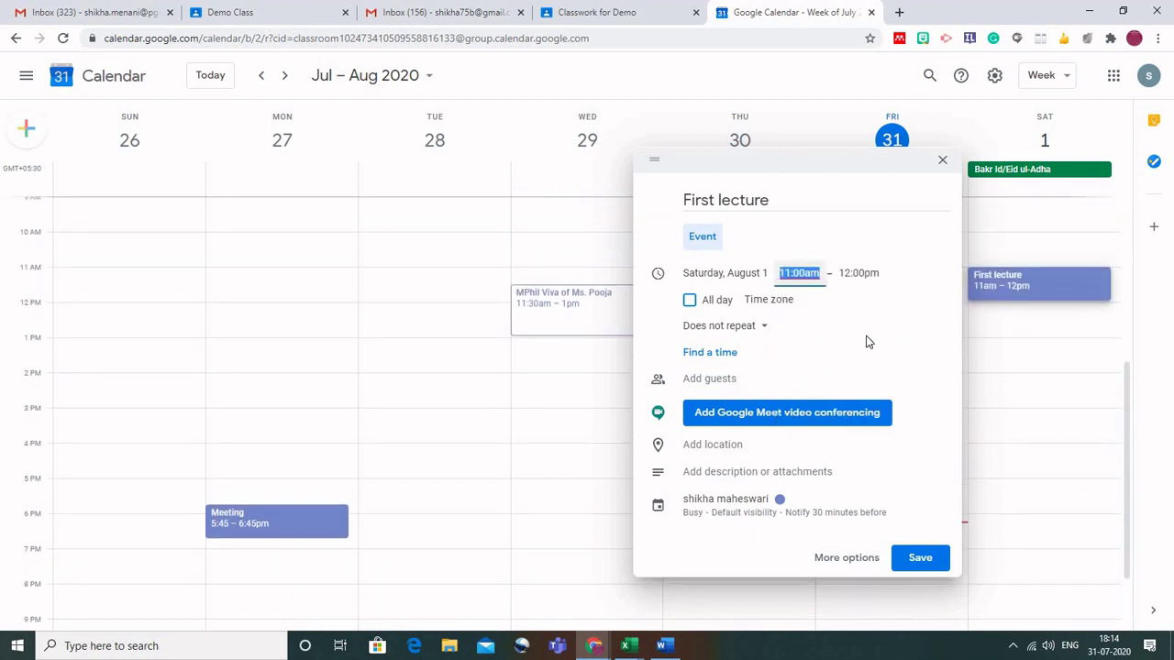
left_click(872, 273)
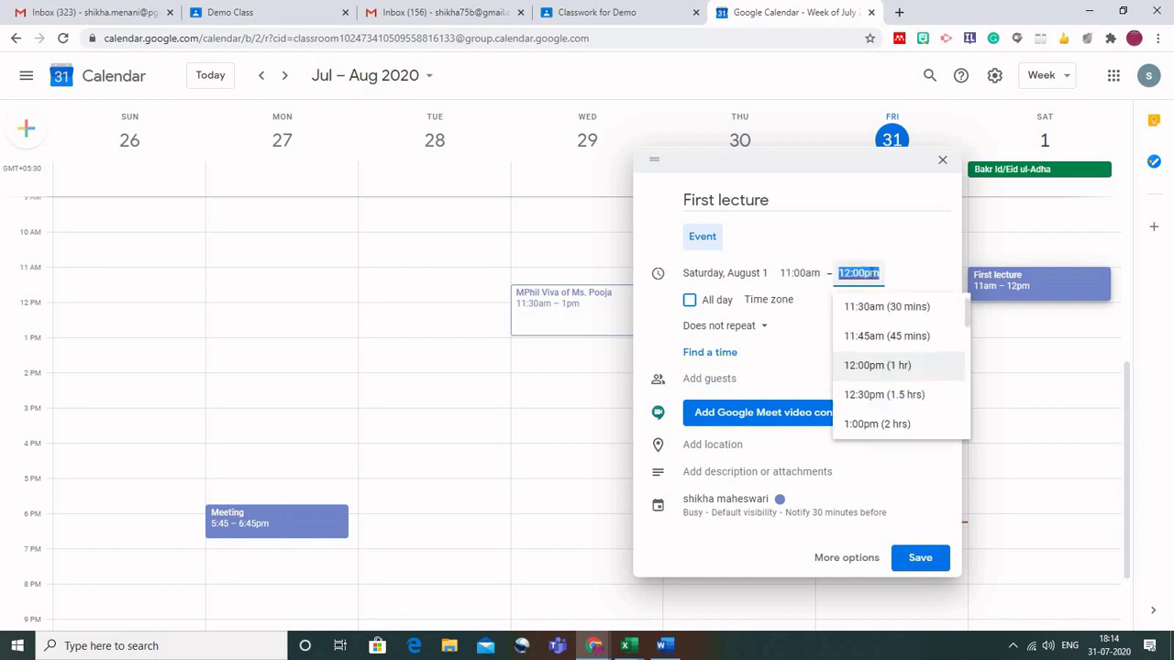
left_click(871, 374)
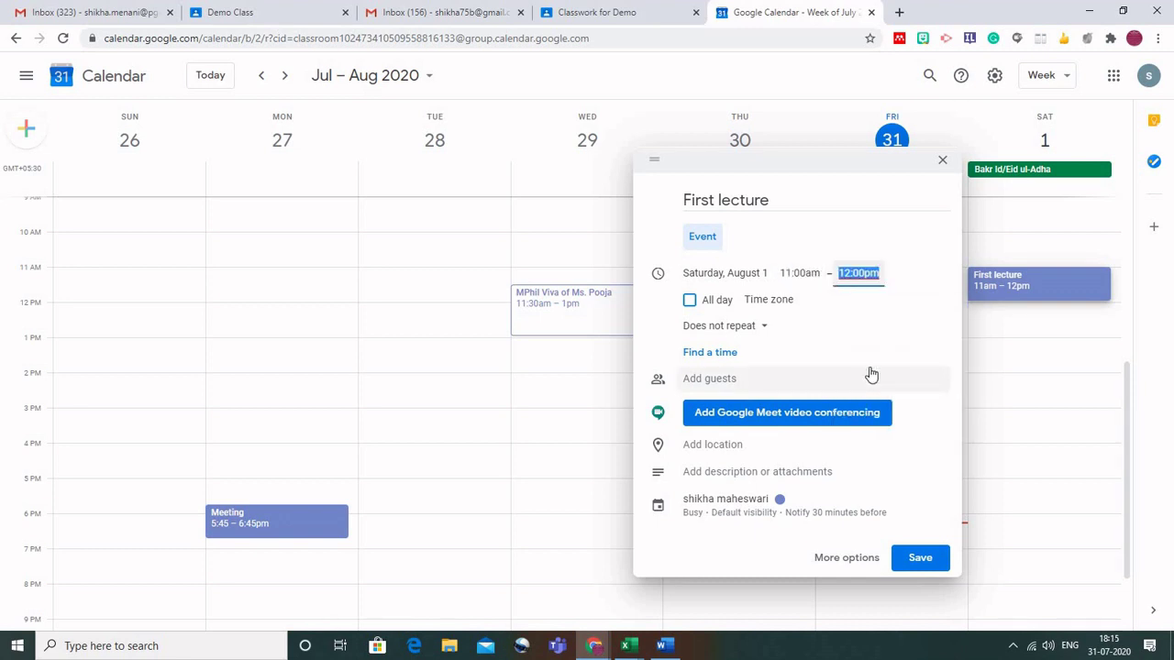
left_click(765, 334)
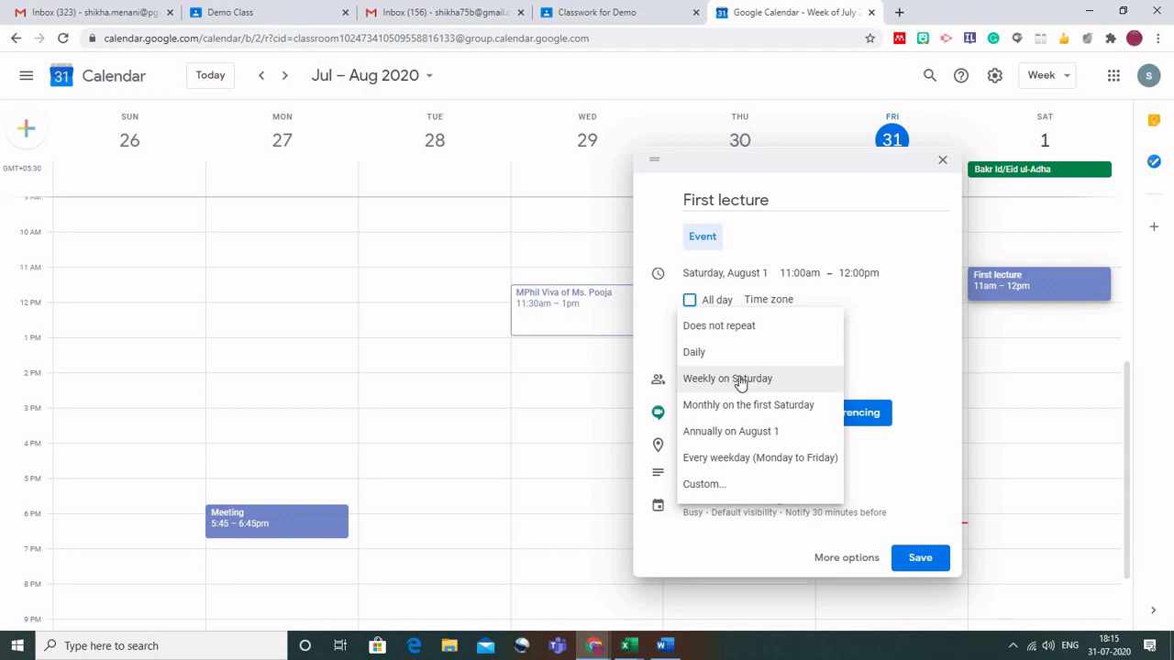
left_click(890, 305)
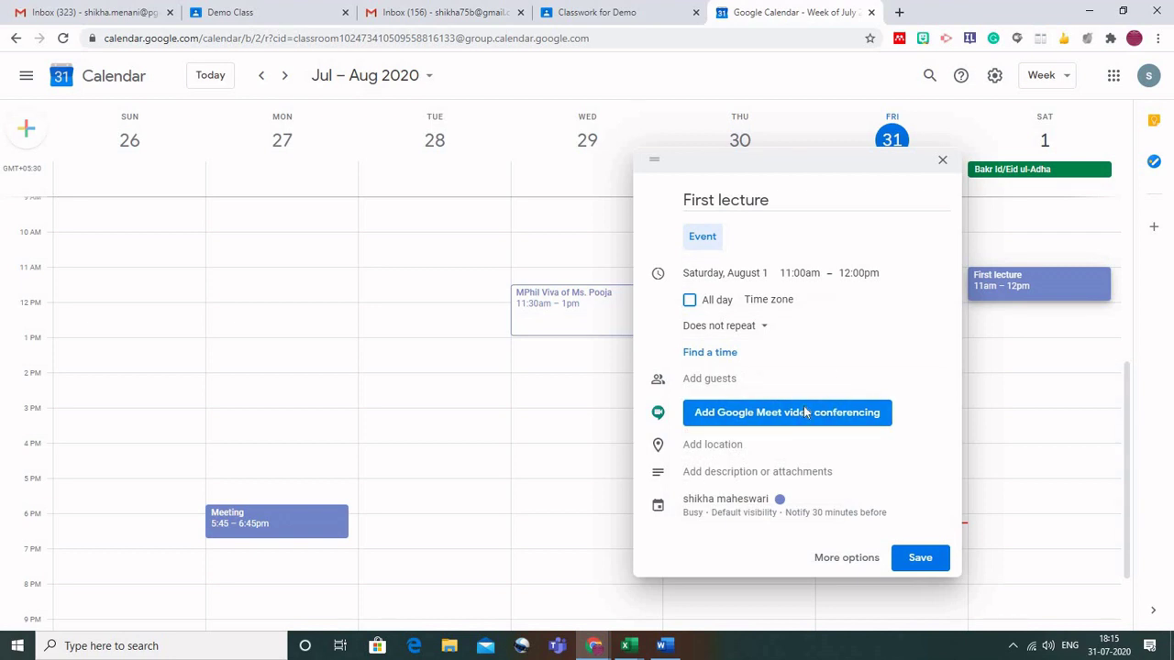
Add Google Meet to First lecture, copy its link, and return to Classwork for Demo.
left_click(805, 414)
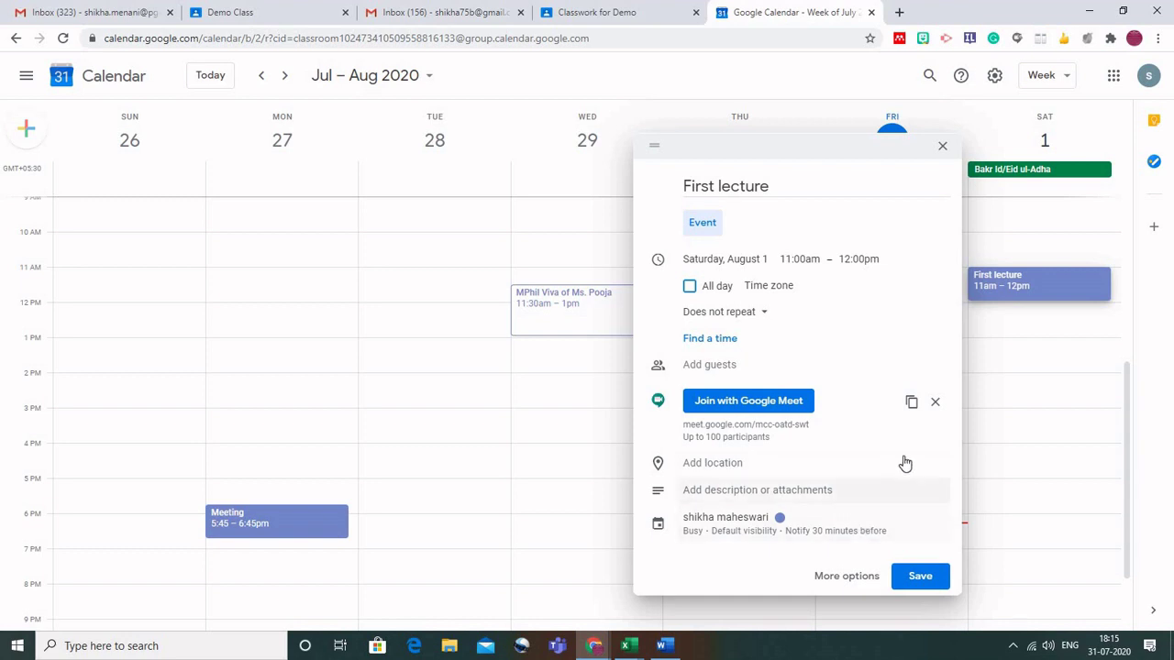
left_click(912, 404)
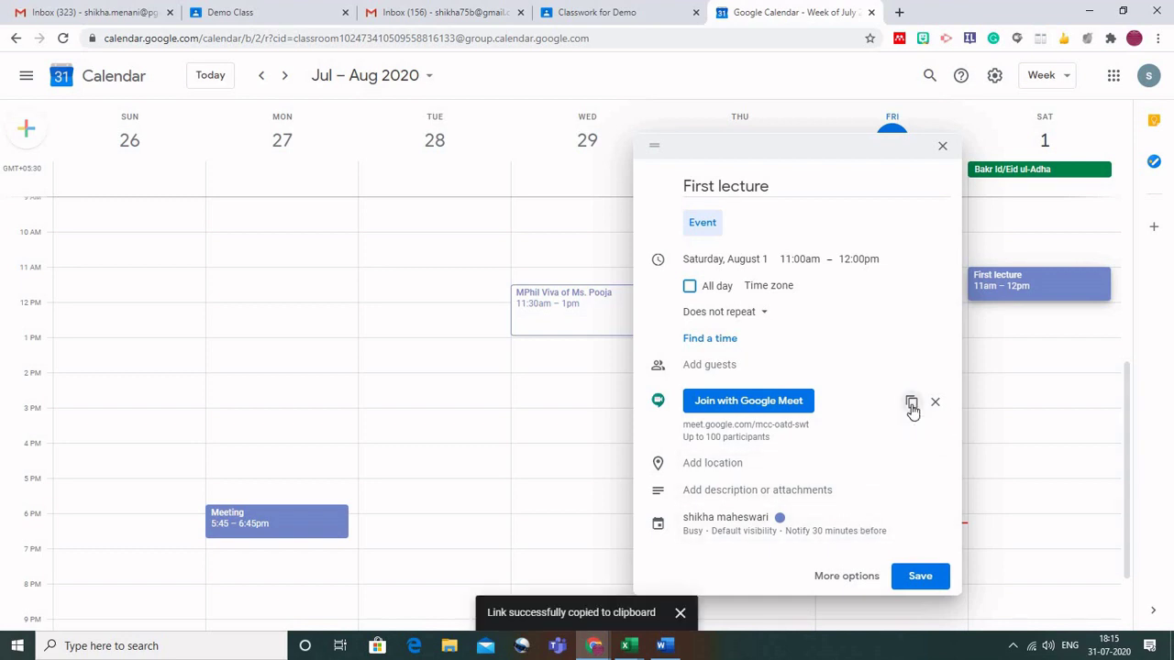
left_click(583, 10)
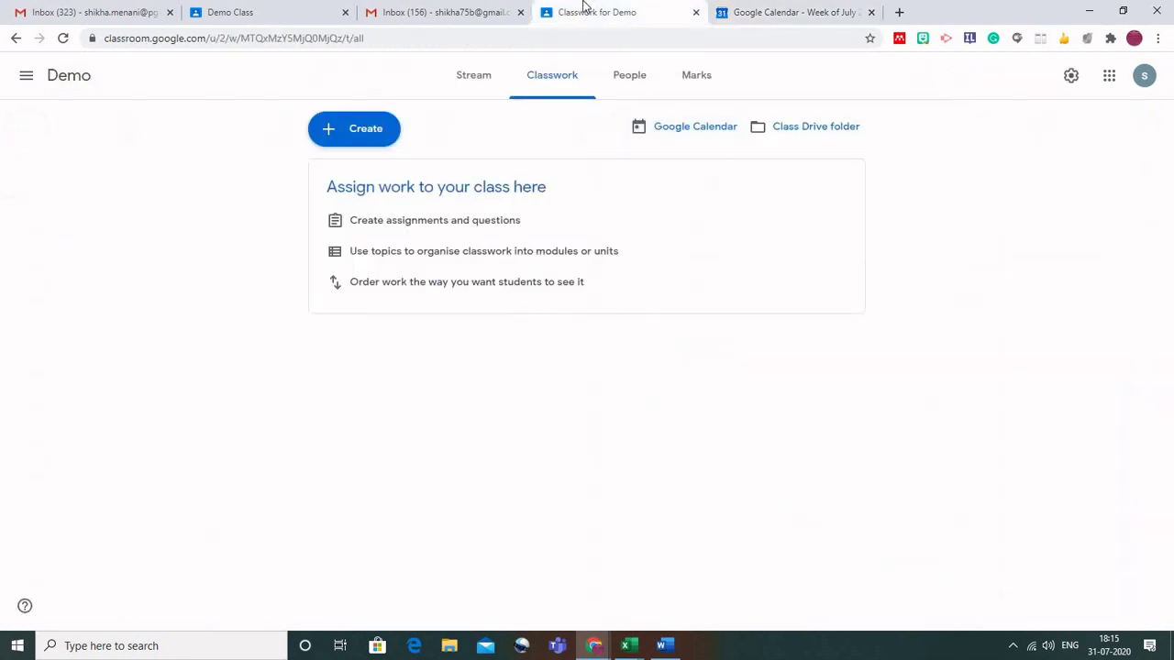
Post a Demo stream announcement 'Get the google met link' with the copied Meet link attached.
left_click(468, 80)
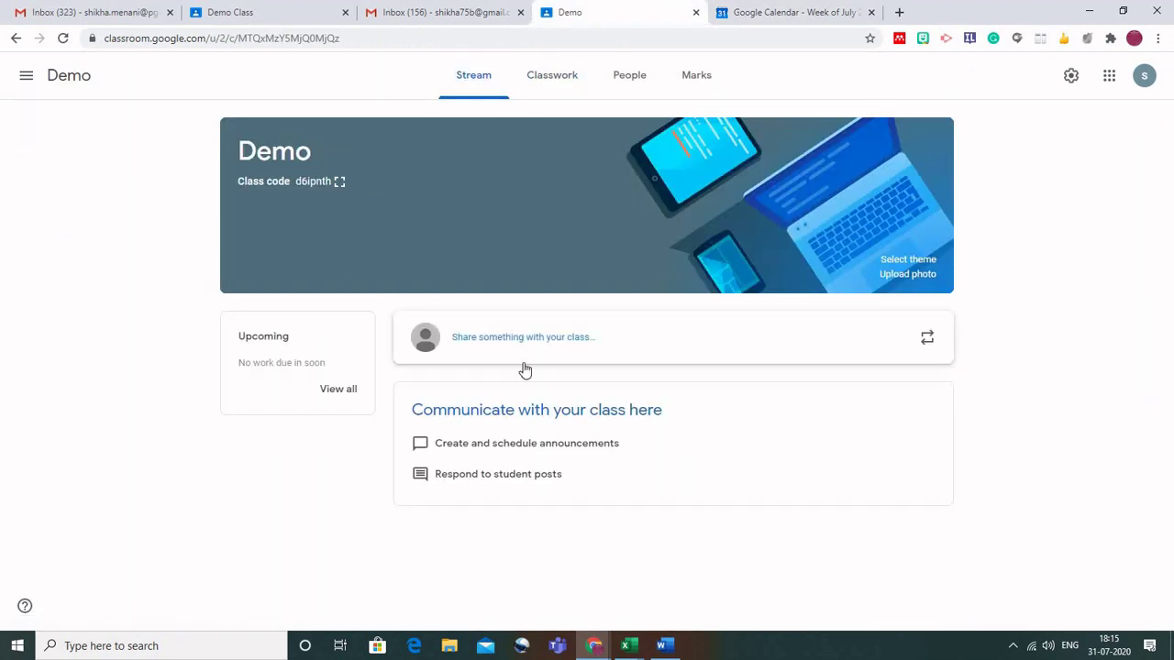
left_click(491, 338)
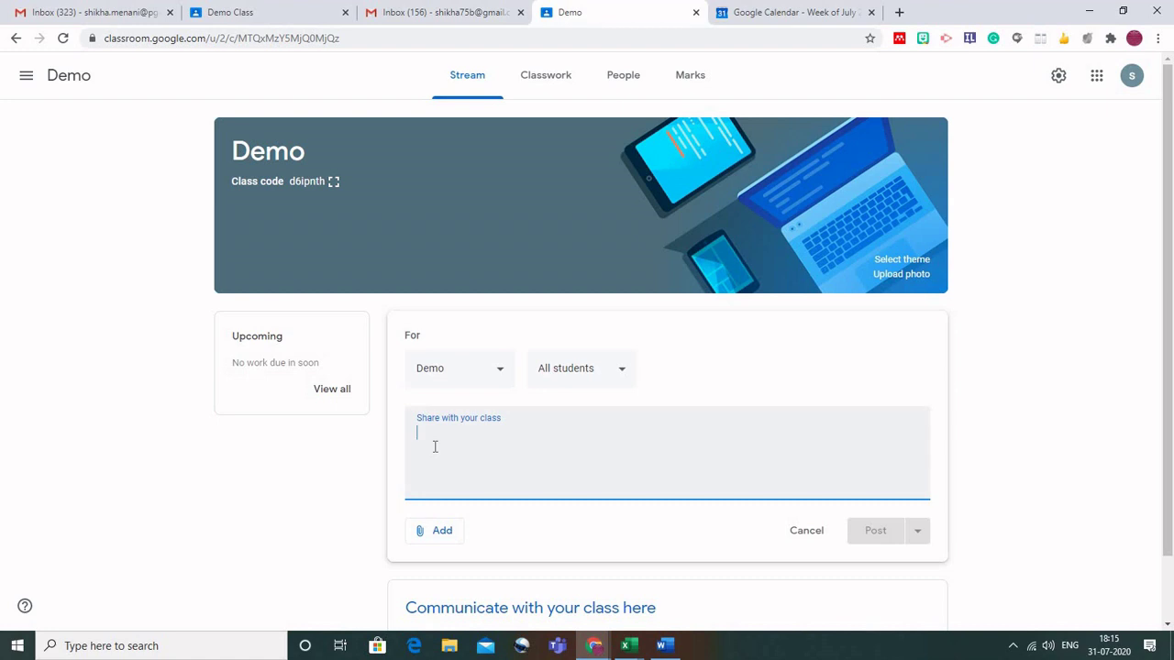
type("Get the")
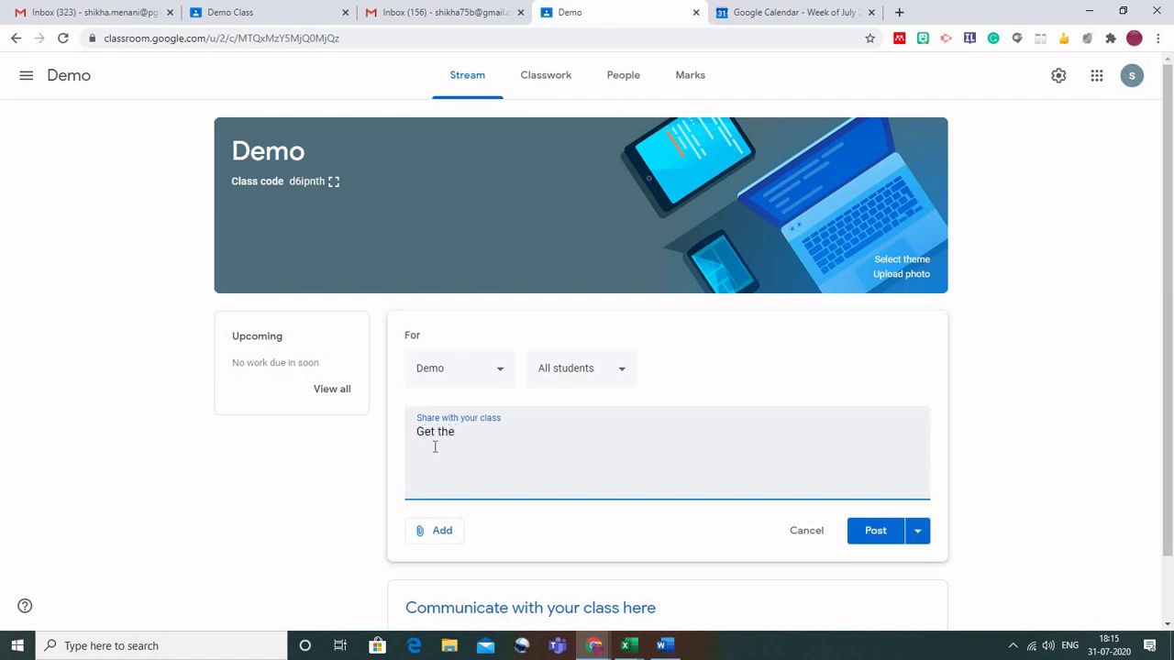
type(" google met link")
left_click(442, 532)
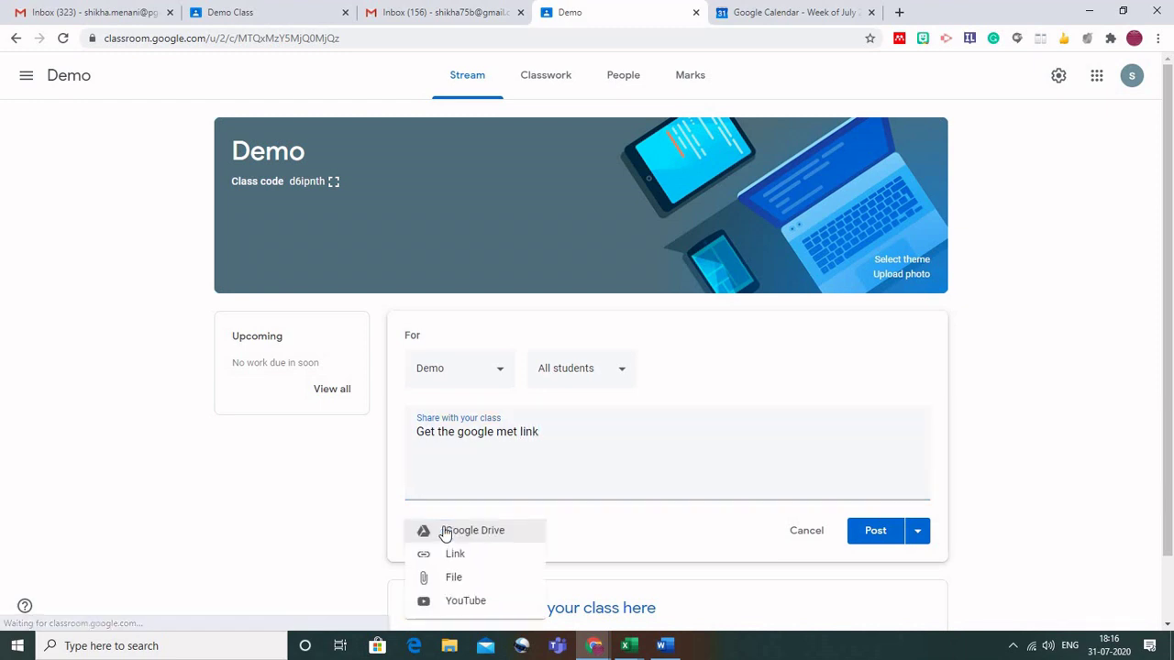
left_click(450, 554)
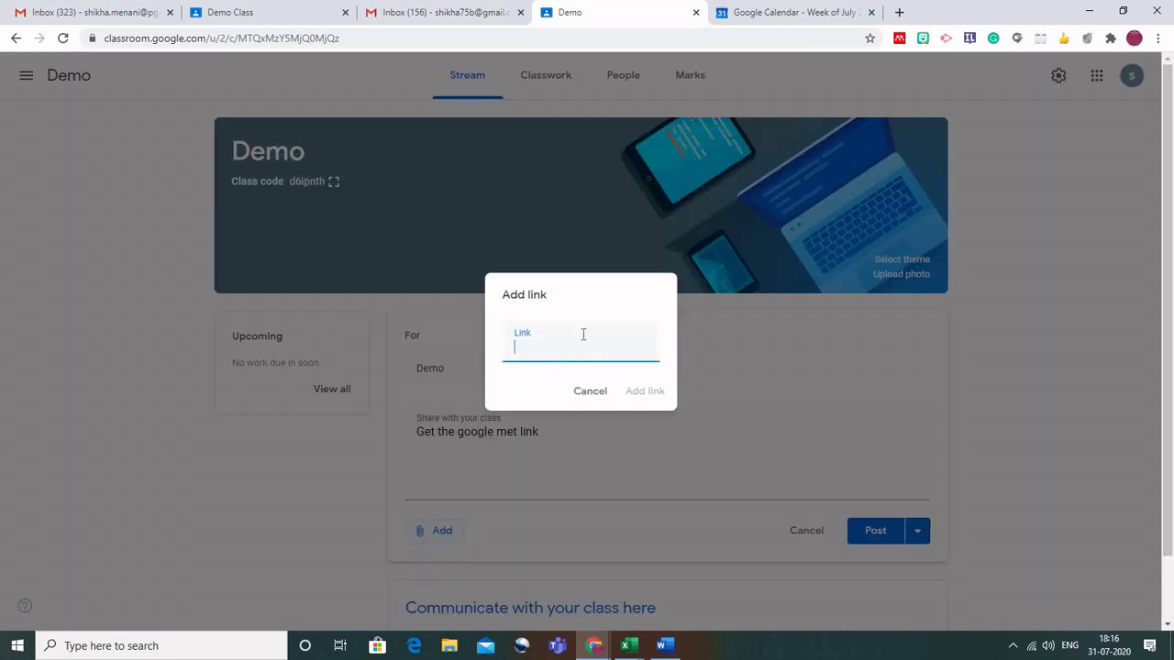
key("ctrl+v")
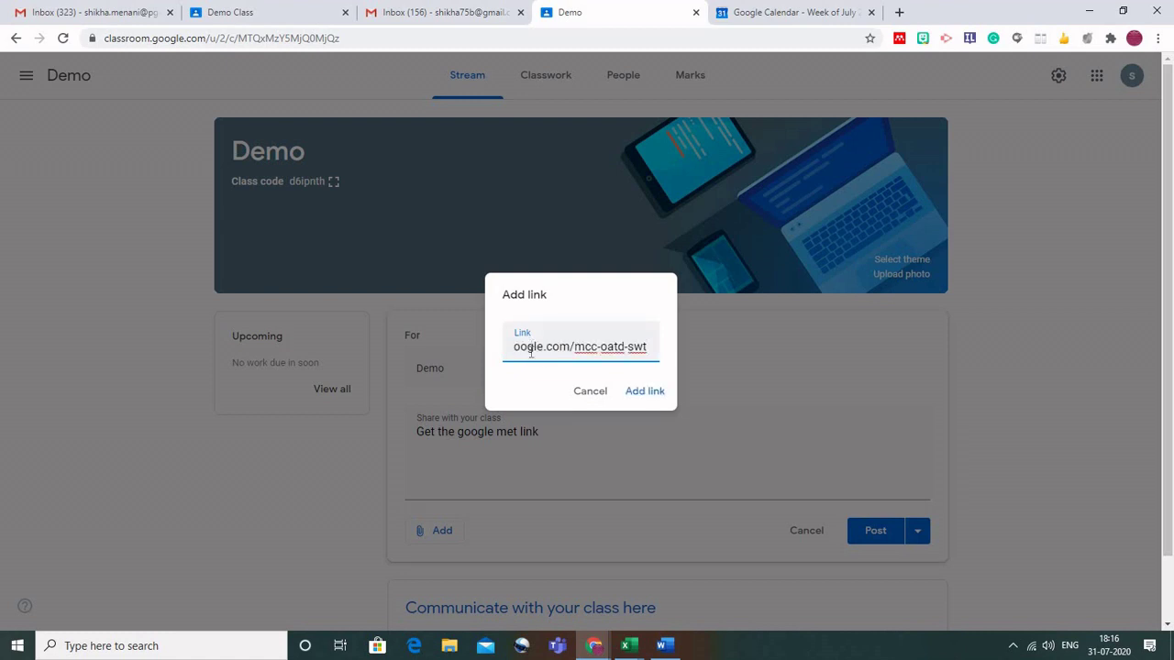
left_click(645, 393)
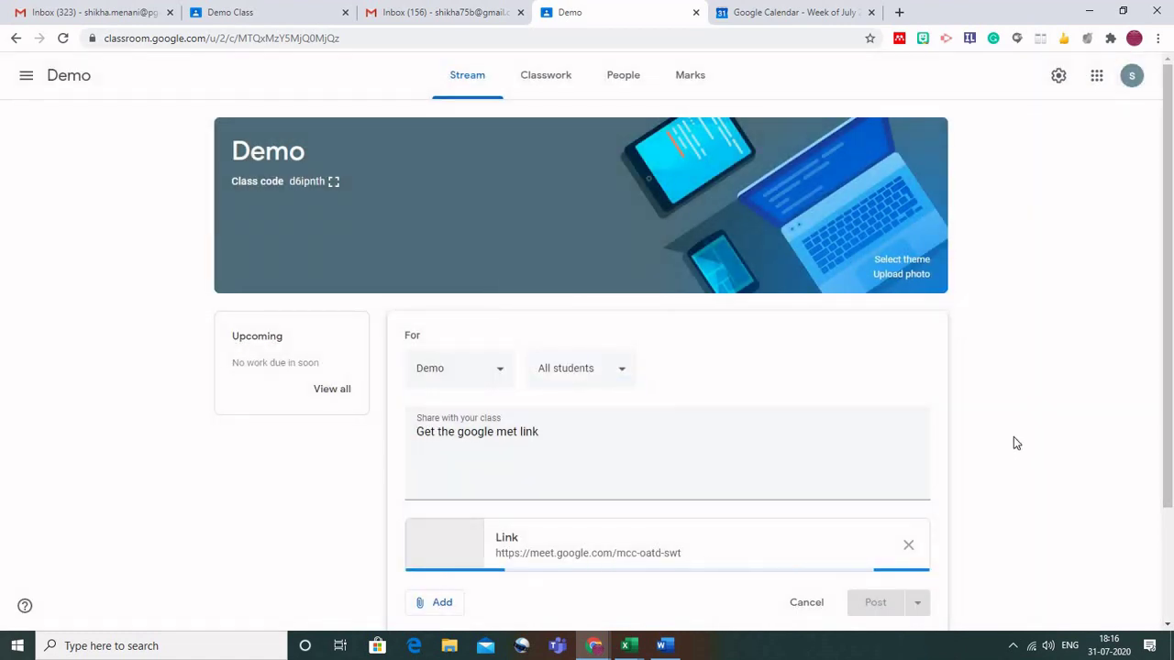
scroll(1013, 440, "down", 2)
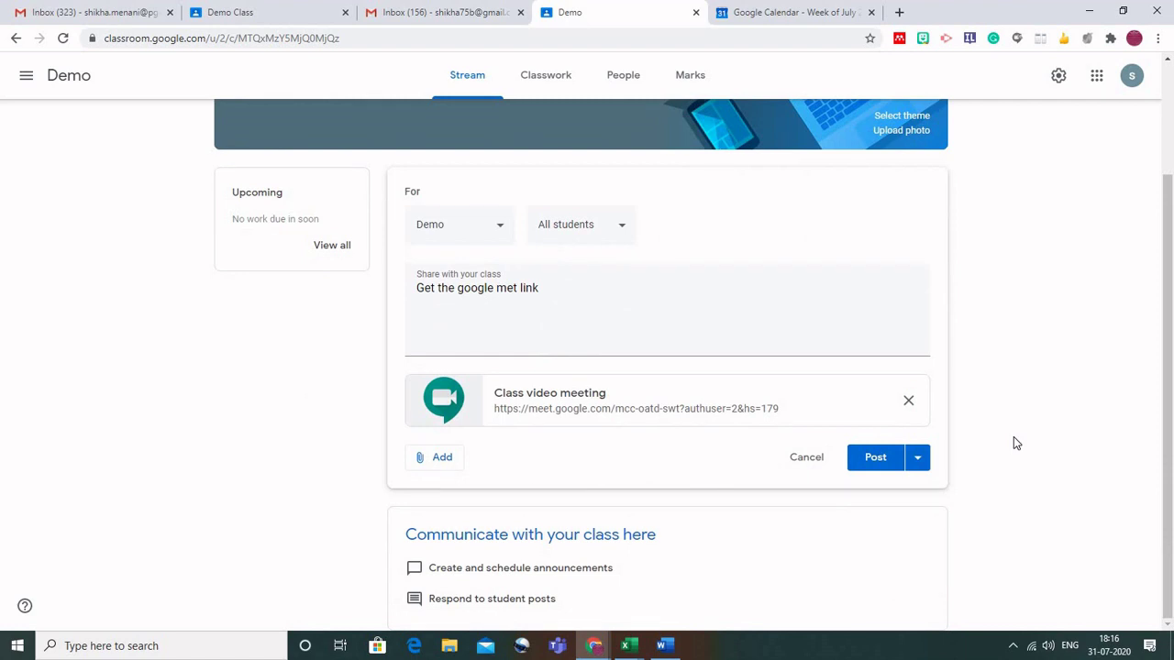
left_click(876, 458)
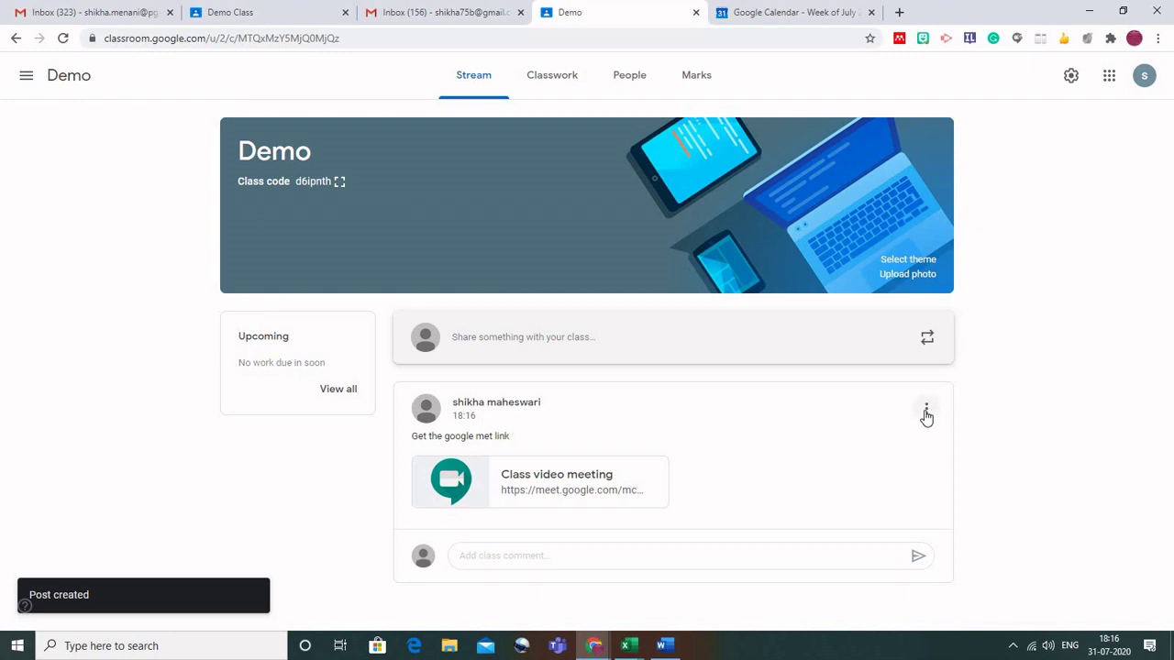
Edit the new announcement and repost it with the Meet link, then return to Calendar.
left_click(926, 415)
left_click(876, 470)
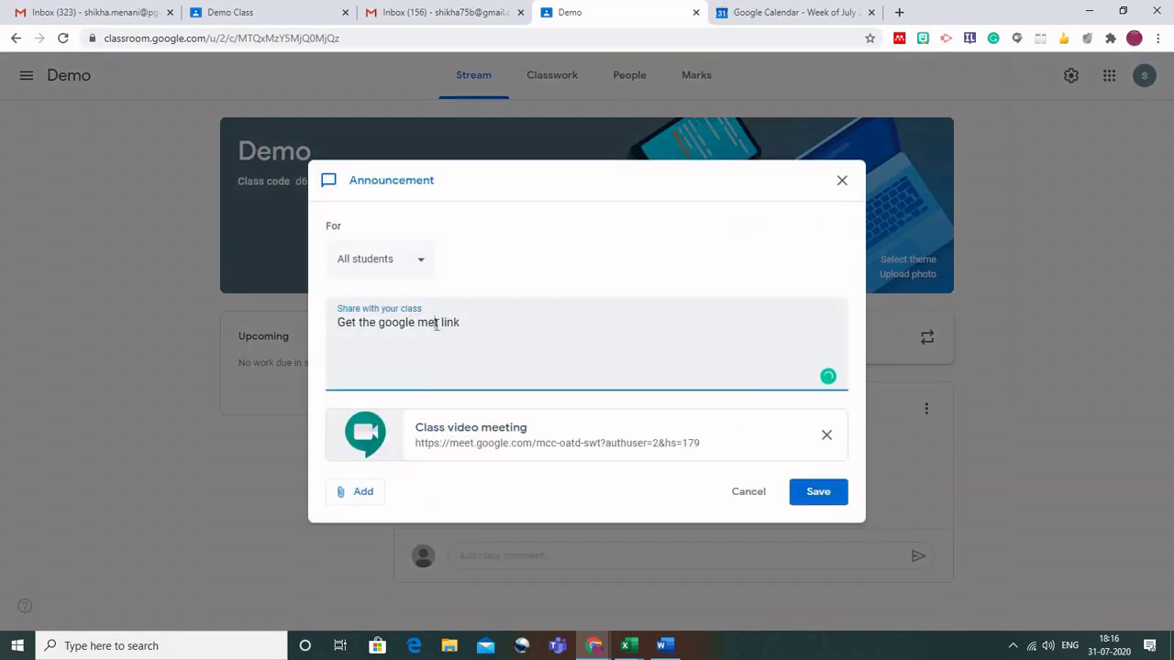
left_click(817, 492)
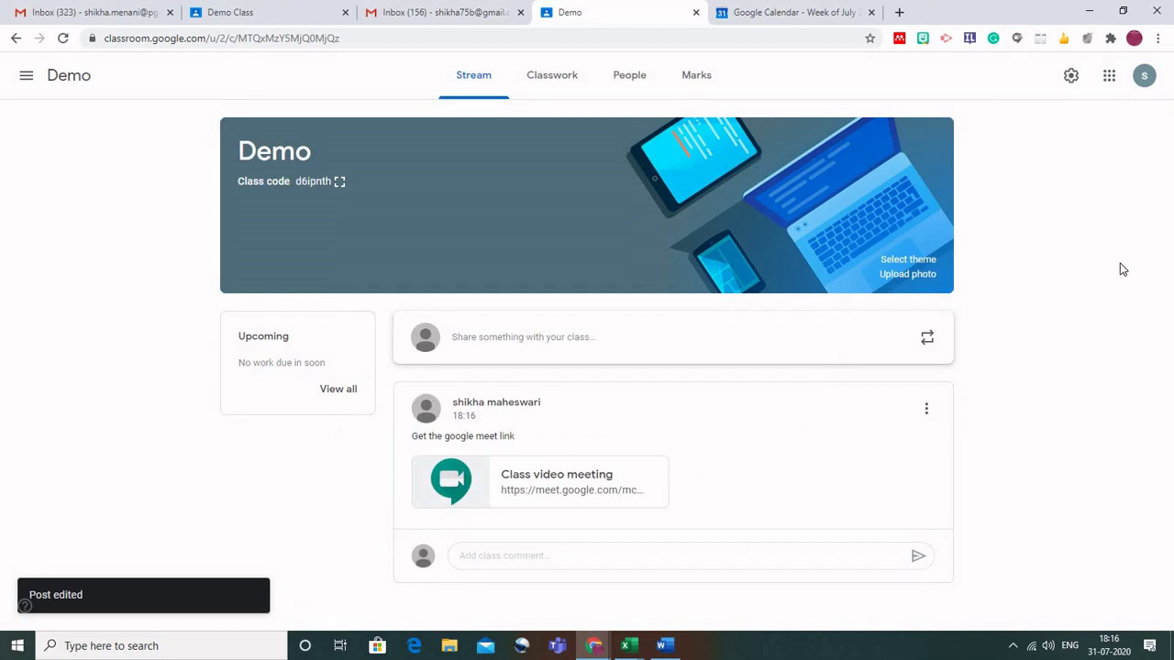
left_click(790, 10)
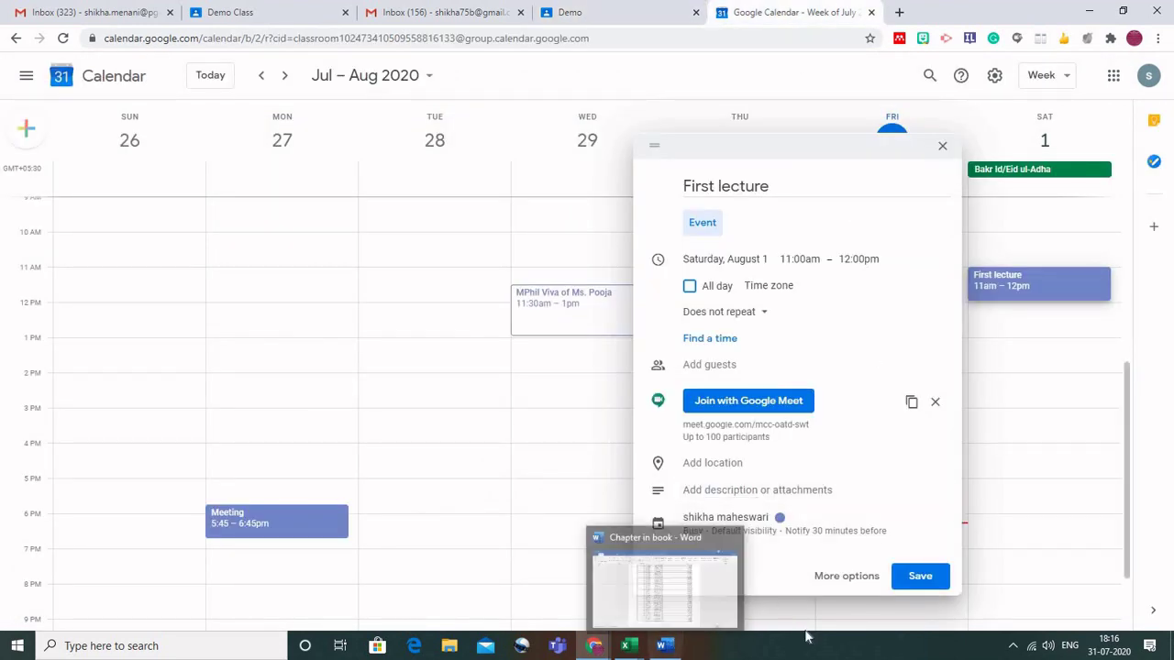
Open the First lecture event's full details page via More options.
left_click(856, 577)
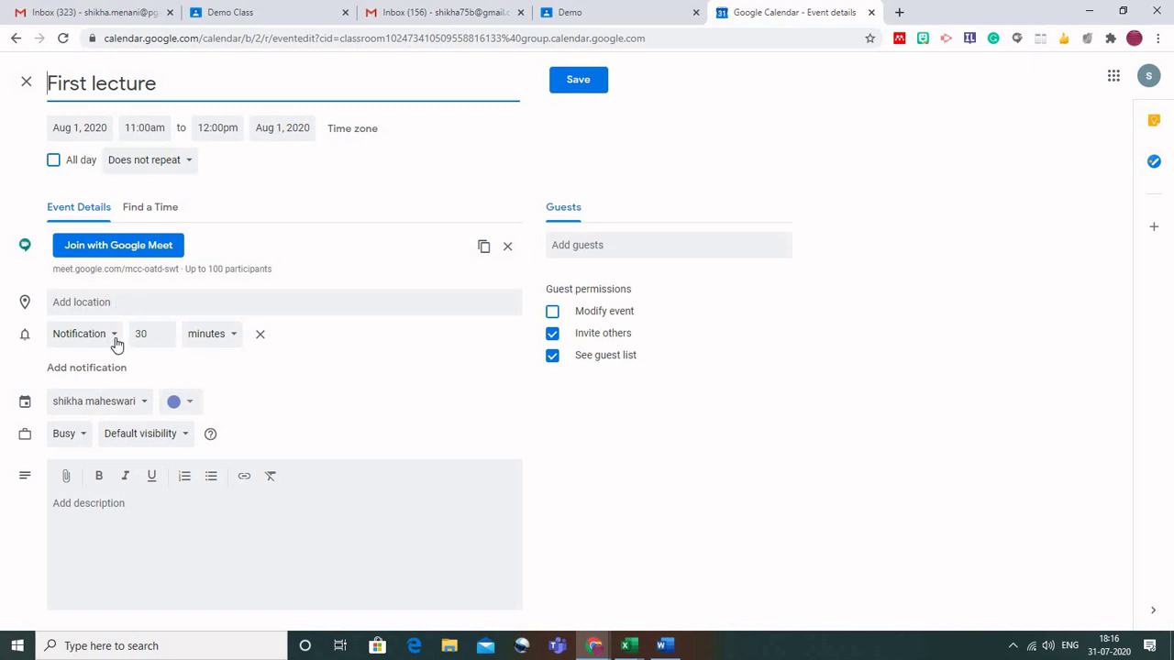
Put First lecture in the Demo calendar, colour it Banana, and describe it as 'Discussion related to weekly schedule.'.
left_click(144, 408)
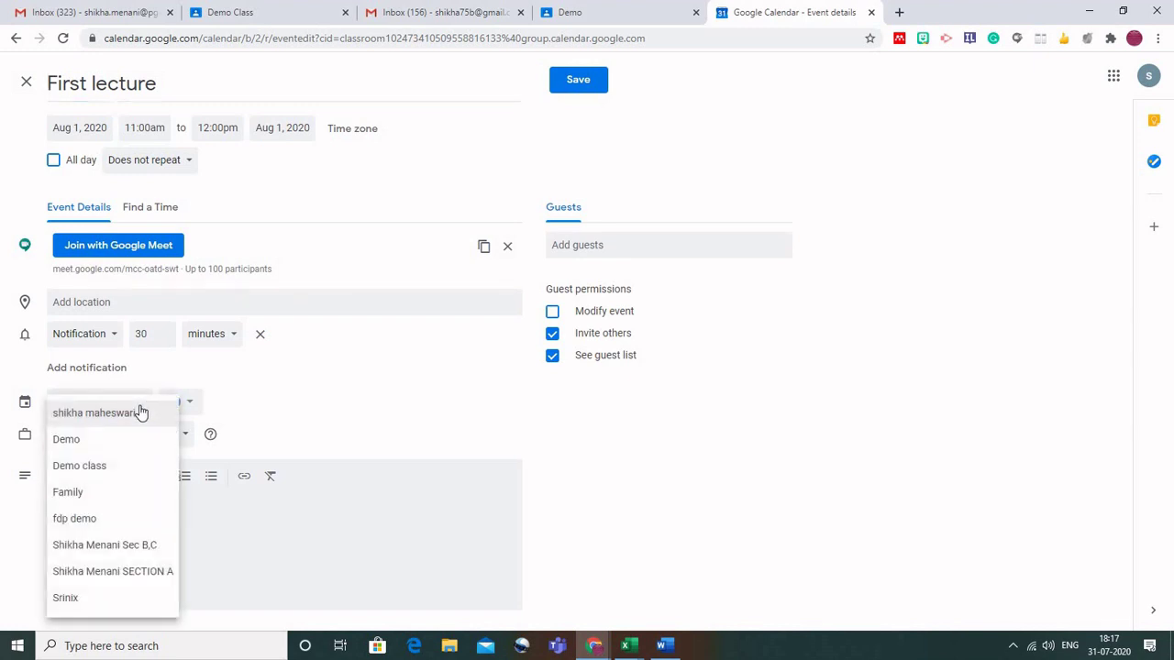
left_click(103, 449)
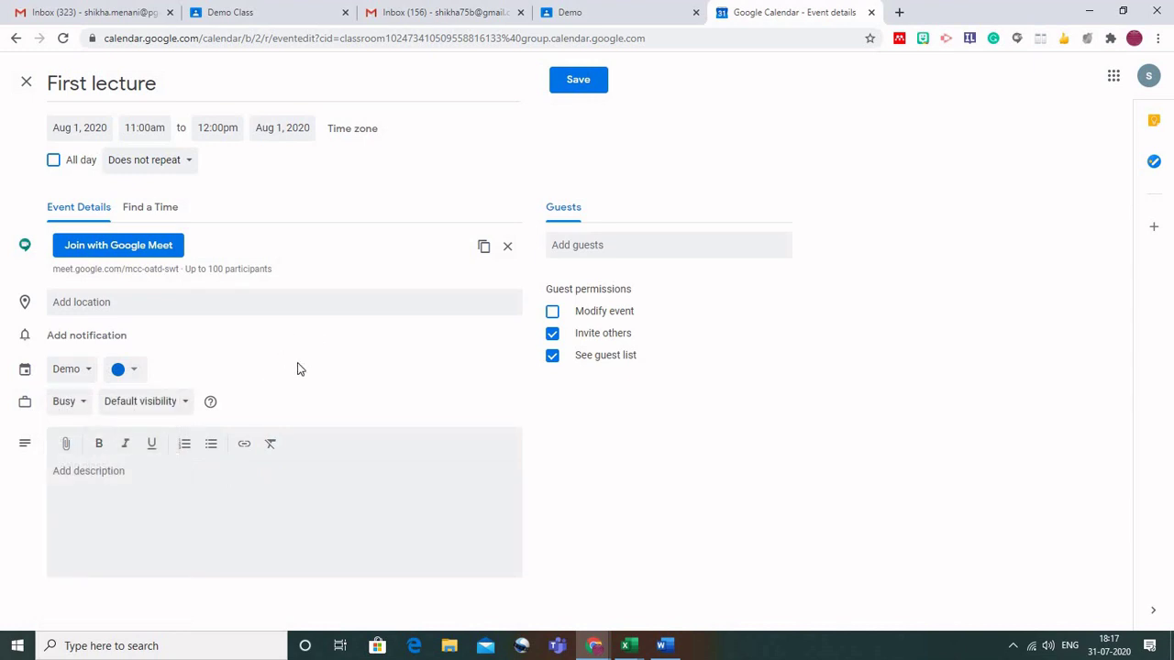
left_click(137, 374)
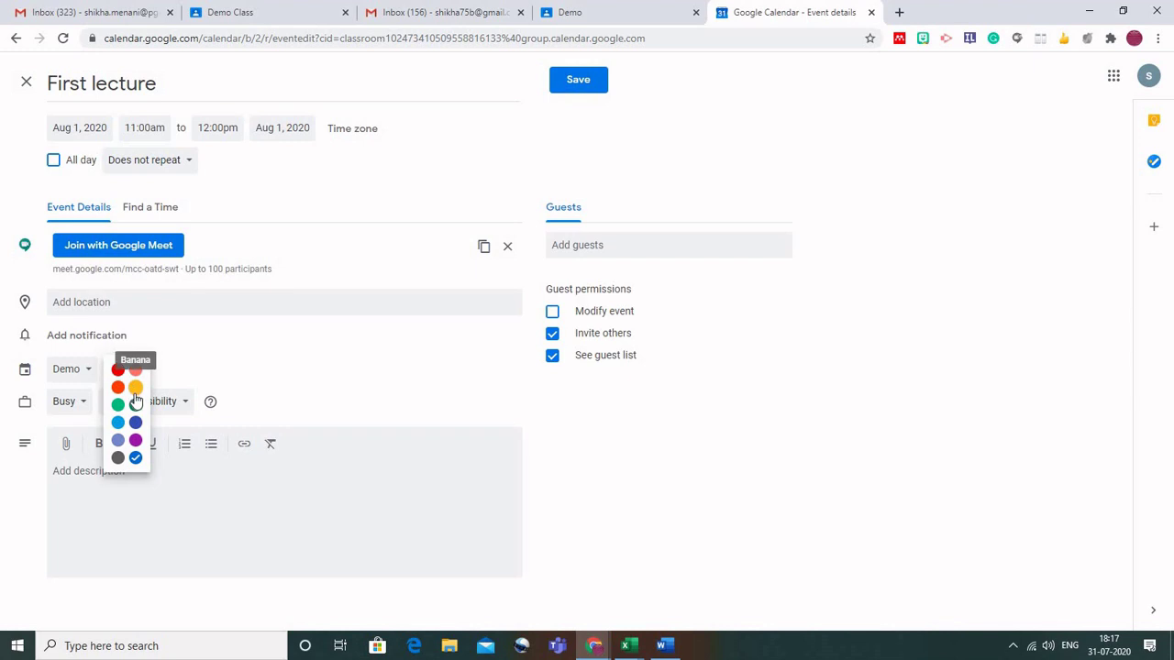
left_click(136, 389)
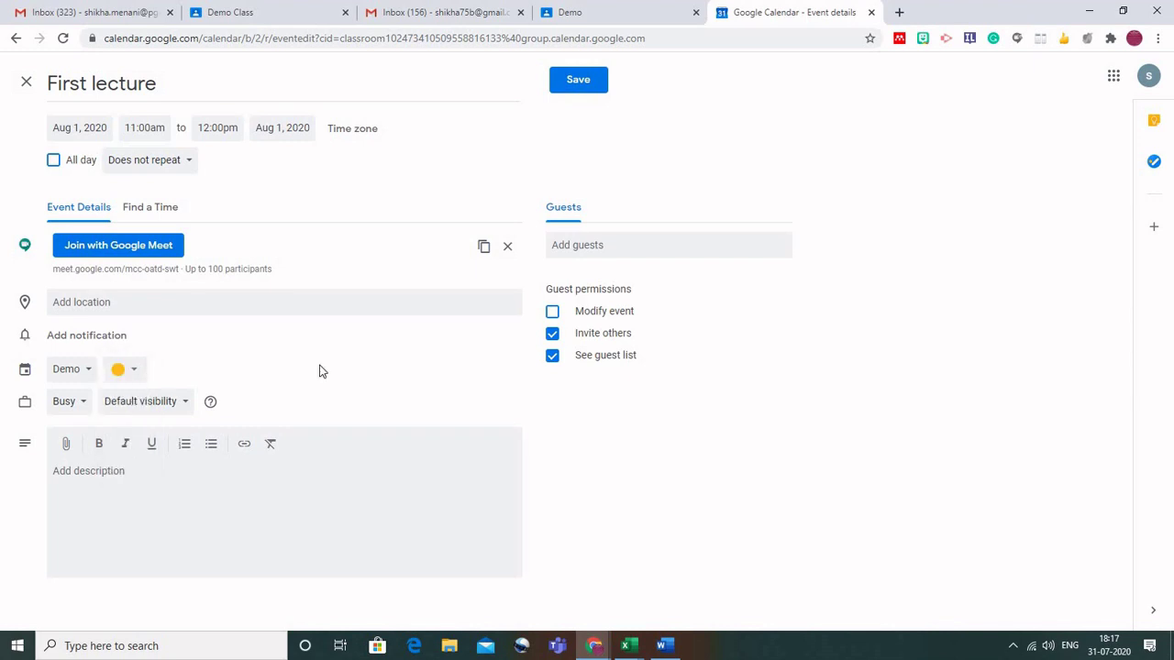
left_click(105, 482)
type("Discussion related to weekly sched")
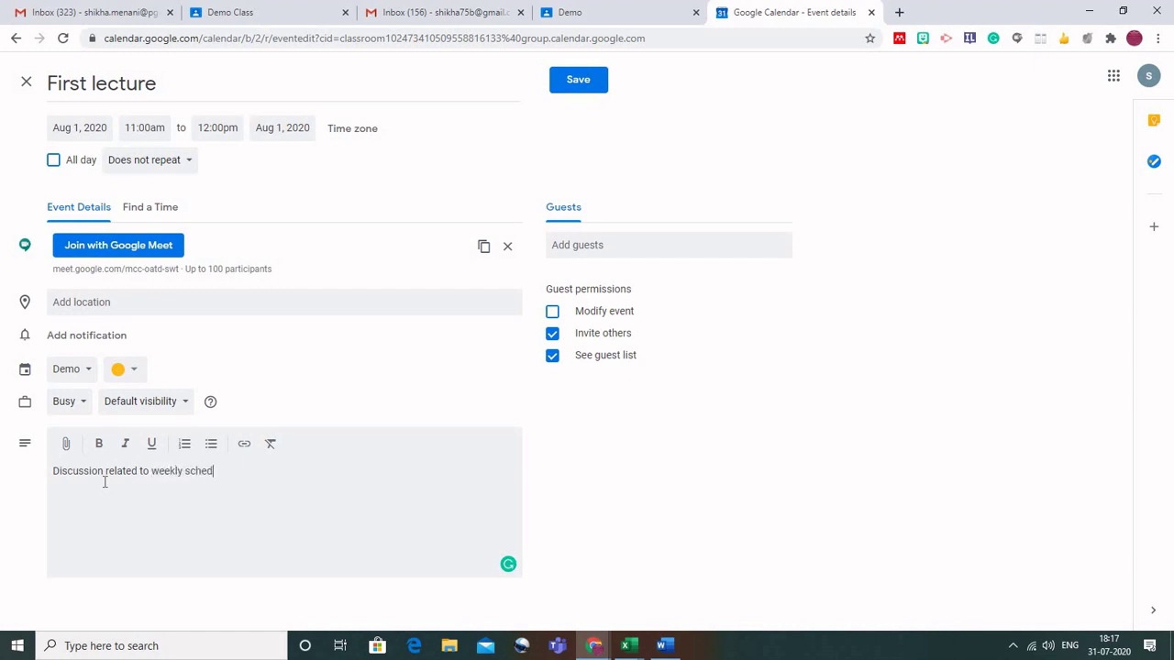
type("ule.")
Save the First lecture event without adding any attachment or guests.
left_click(66, 447)
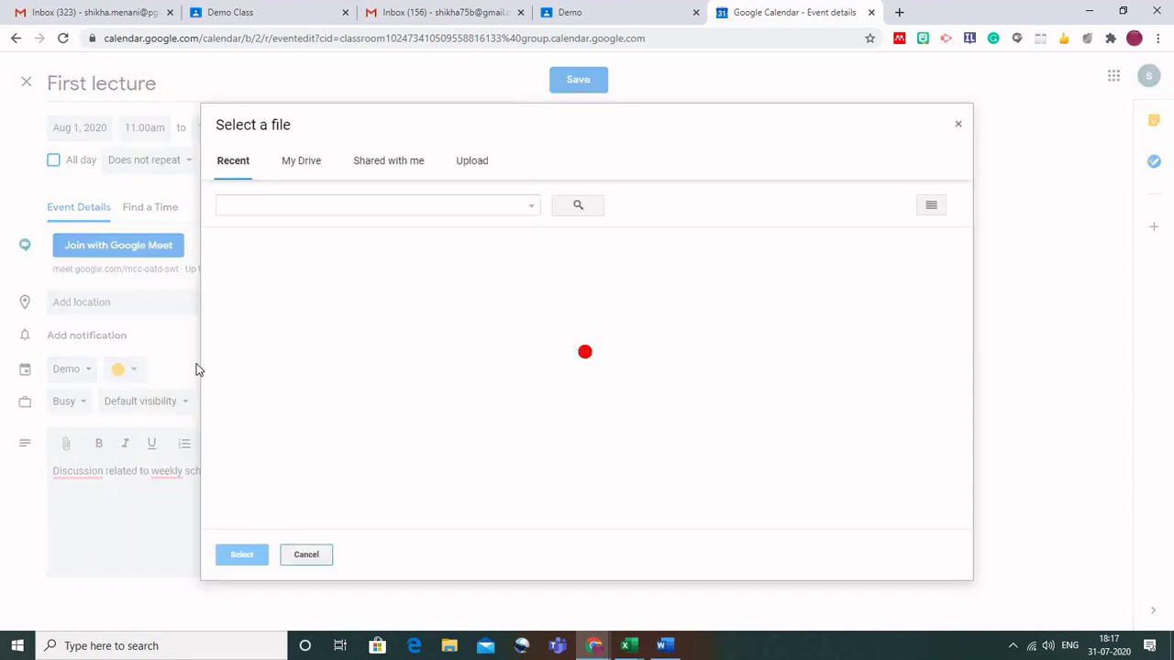
left_click(957, 125)
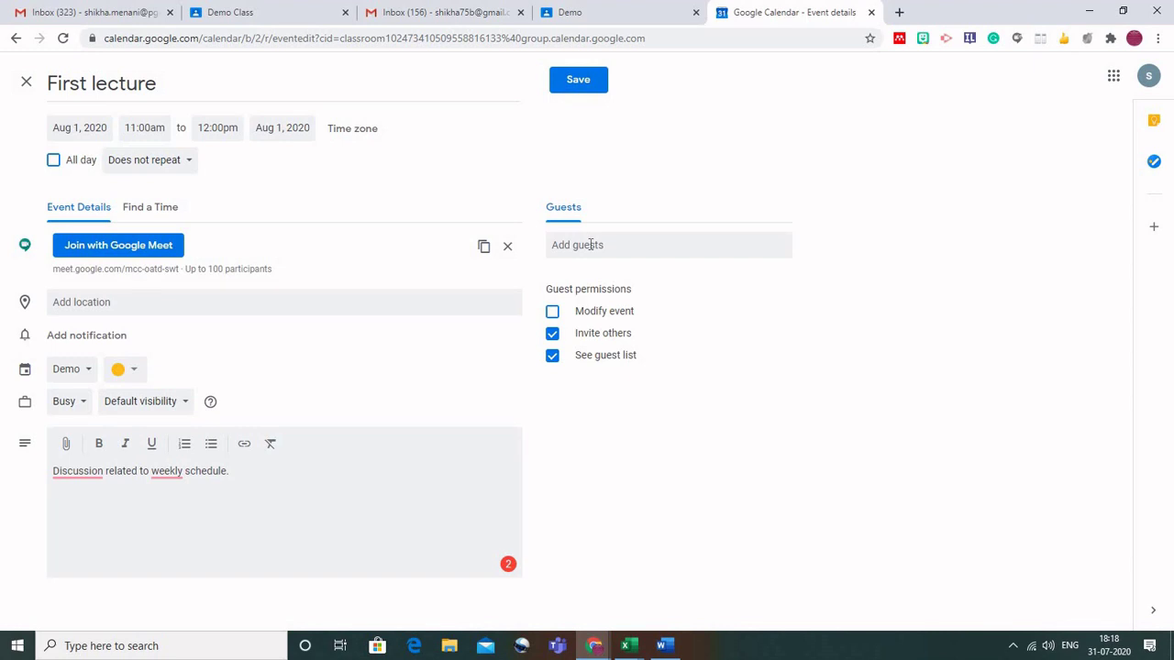
left_click(590, 245)
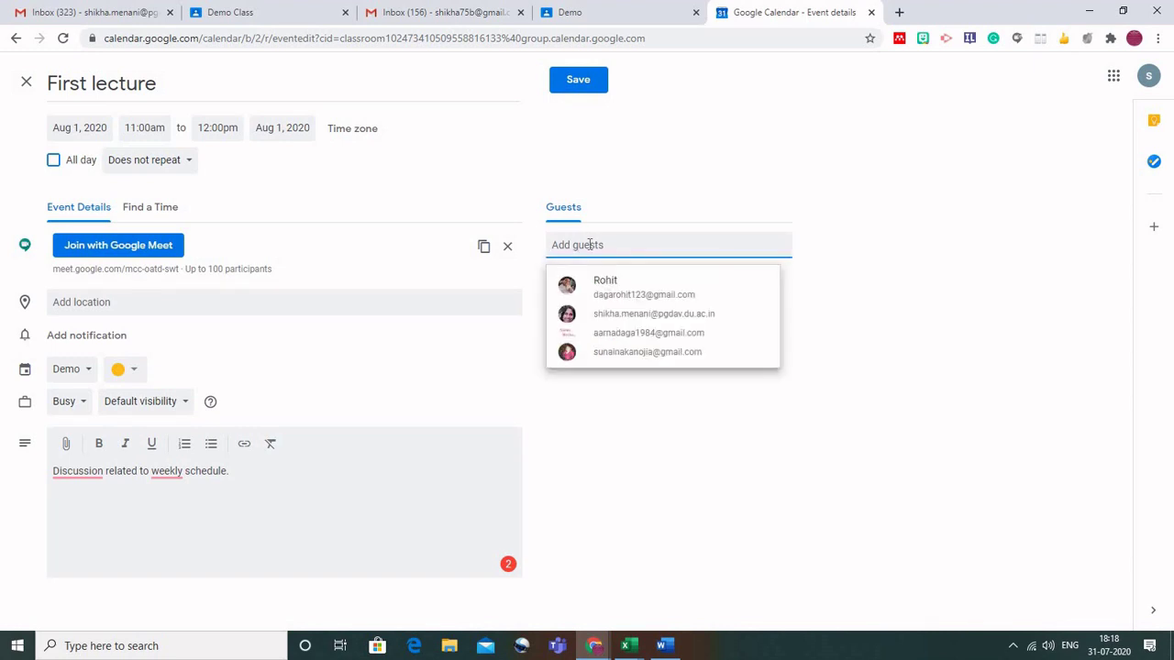
left_click(846, 318)
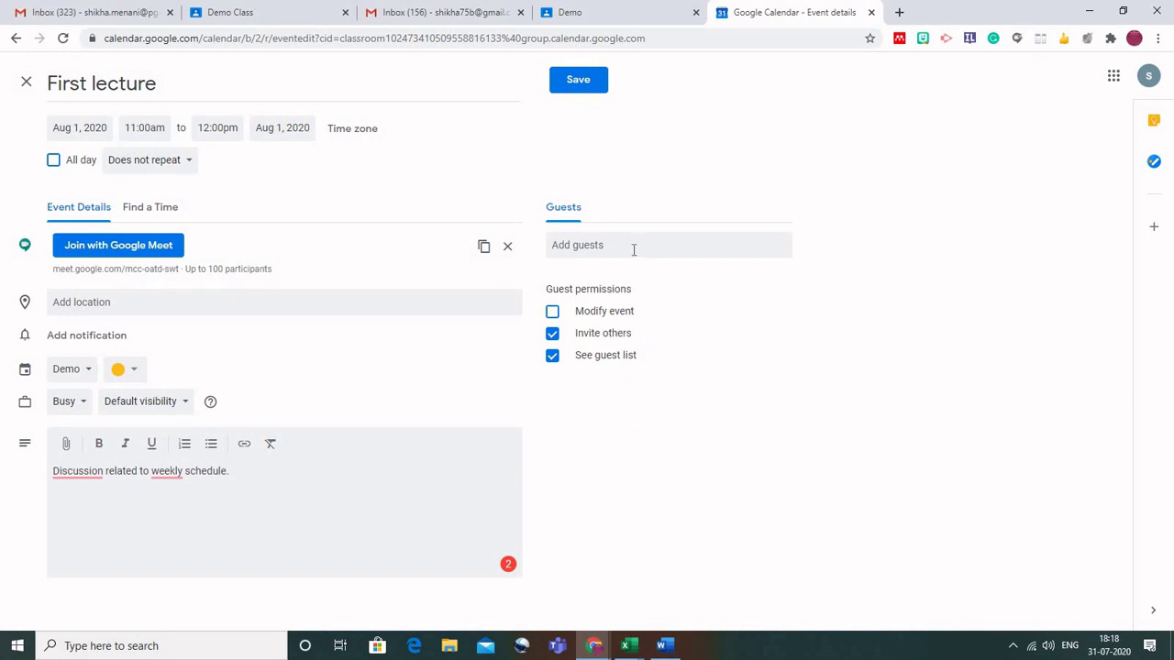
left_click(578, 82)
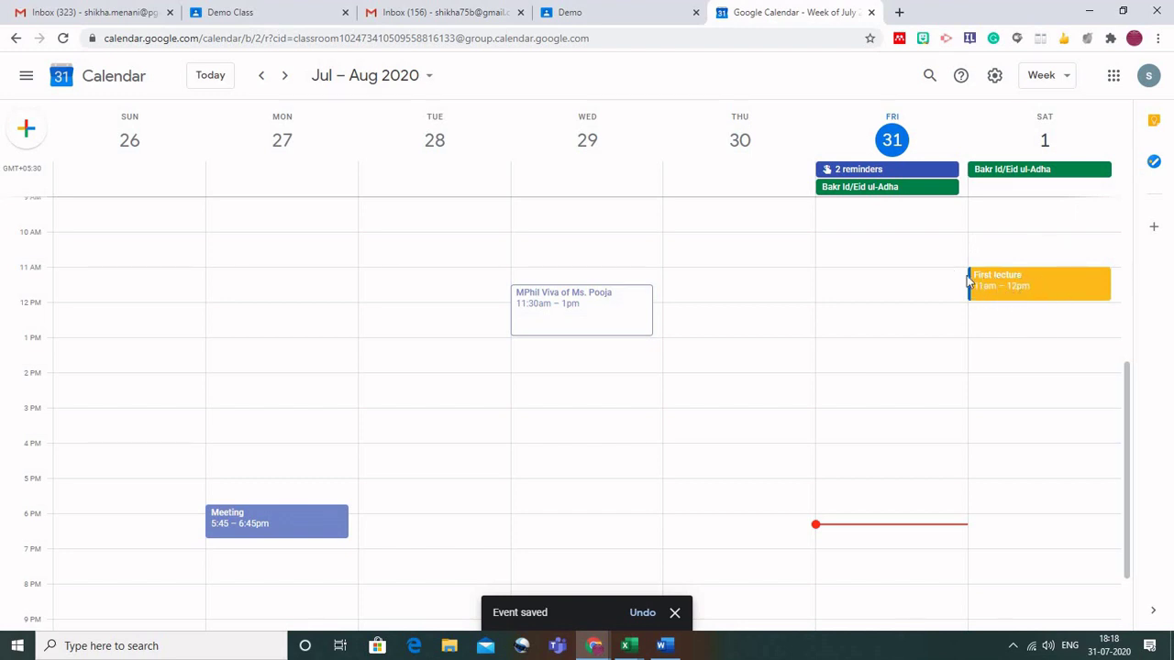
Review the yellow First lecture event, then switch to the student's incognito window showing Demo Classwork.
left_click(1006, 288)
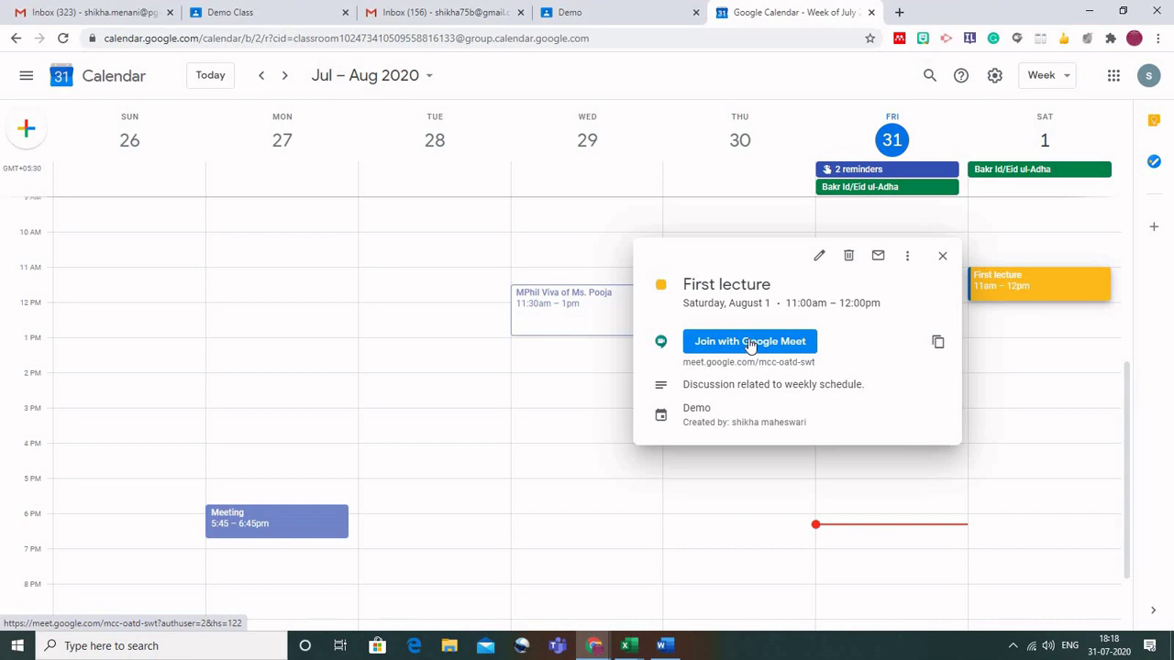
left_click(592, 648)
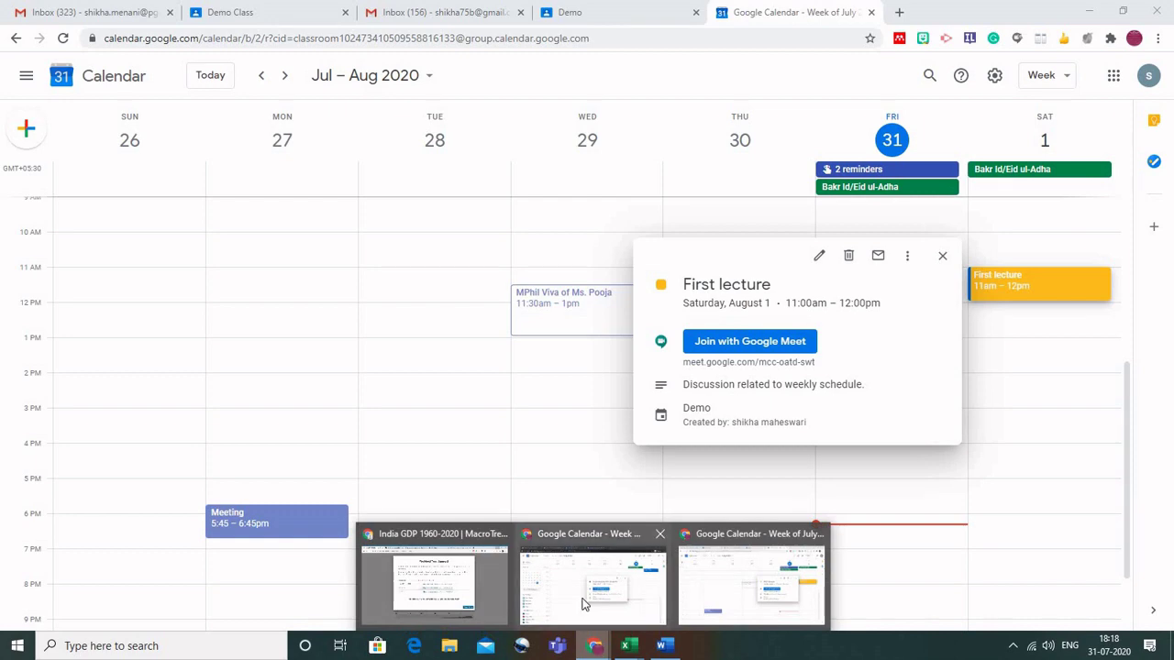
left_click(577, 601)
Confirm the Demo stream shows the 'Get the google meet link' post, then return to Classwork.
left_click(445, 11)
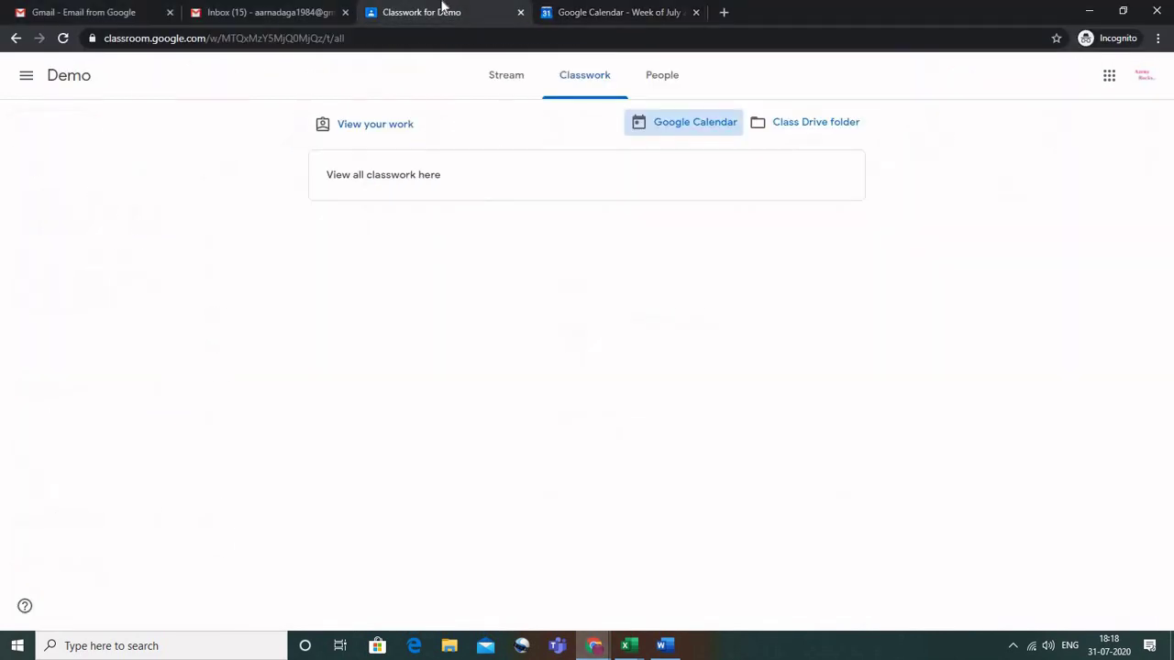
left_click(501, 84)
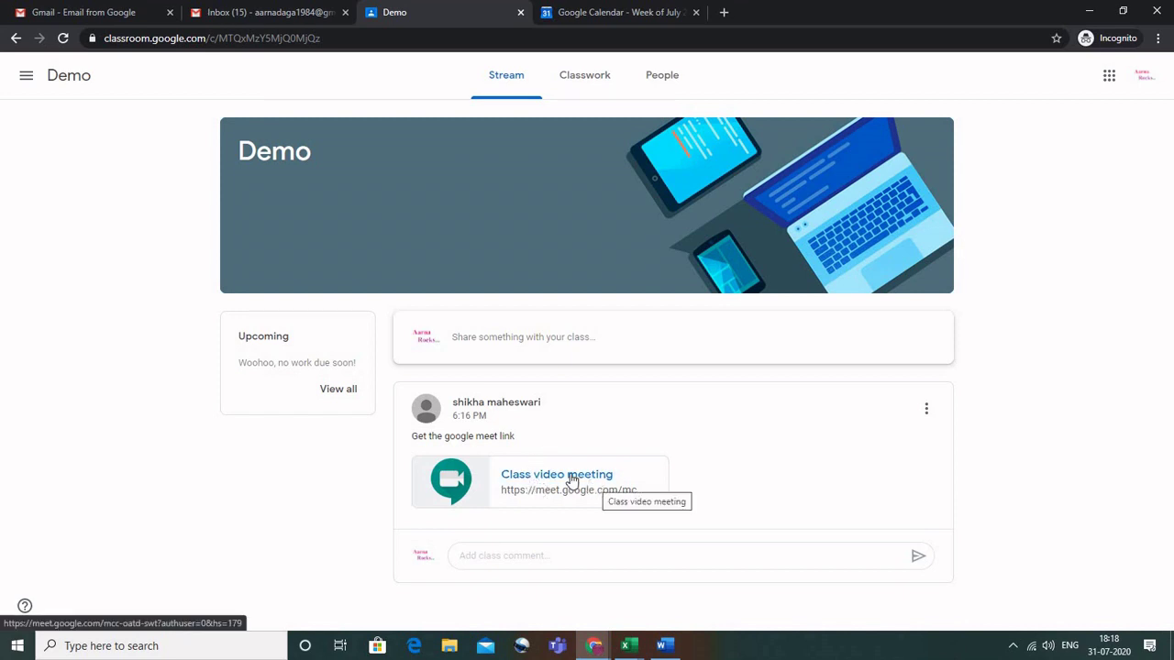
left_click(595, 80)
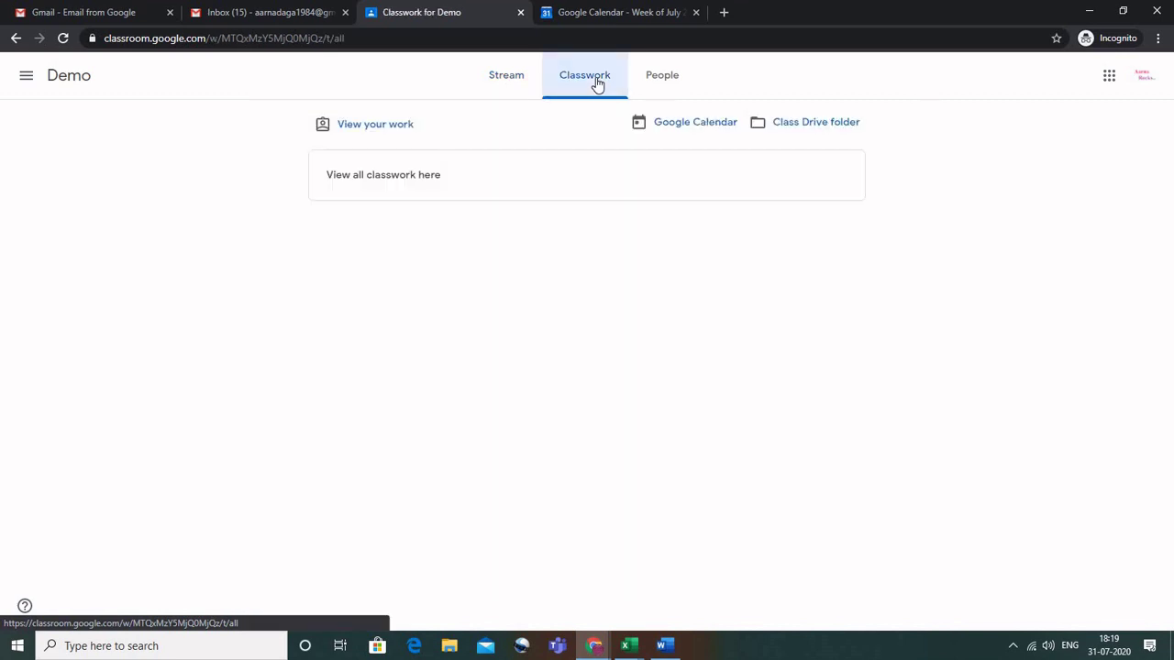
Open the class calendar, close the old duplicate tab, and view First lecture on Saturday, August 1.
left_click(709, 122)
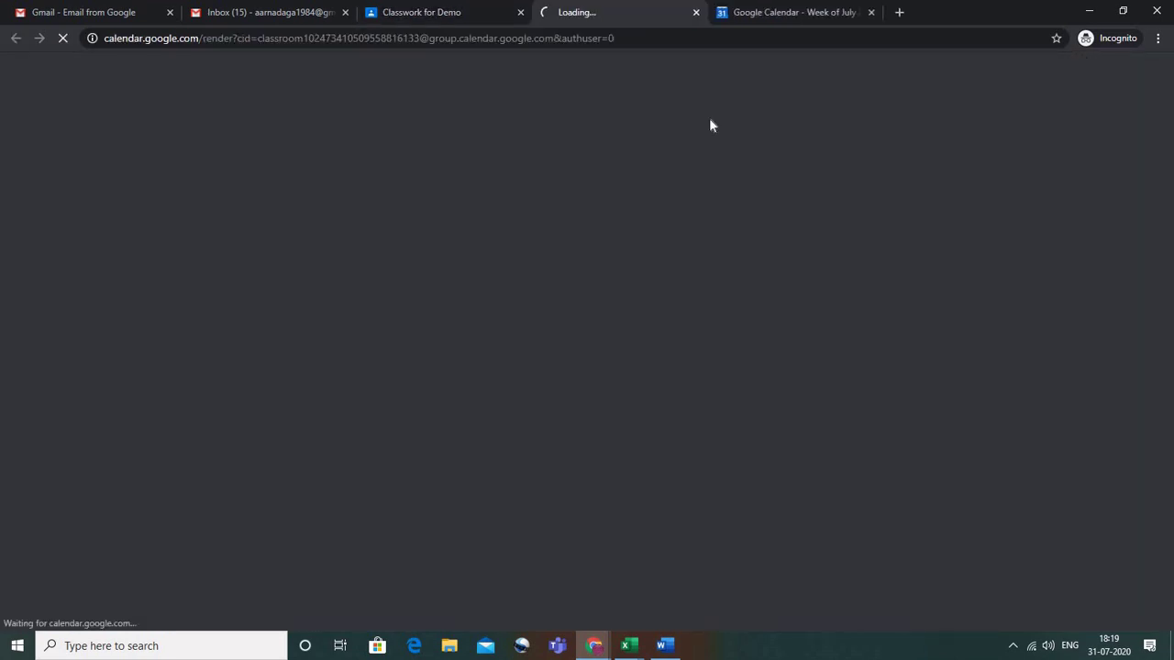
left_click(871, 12)
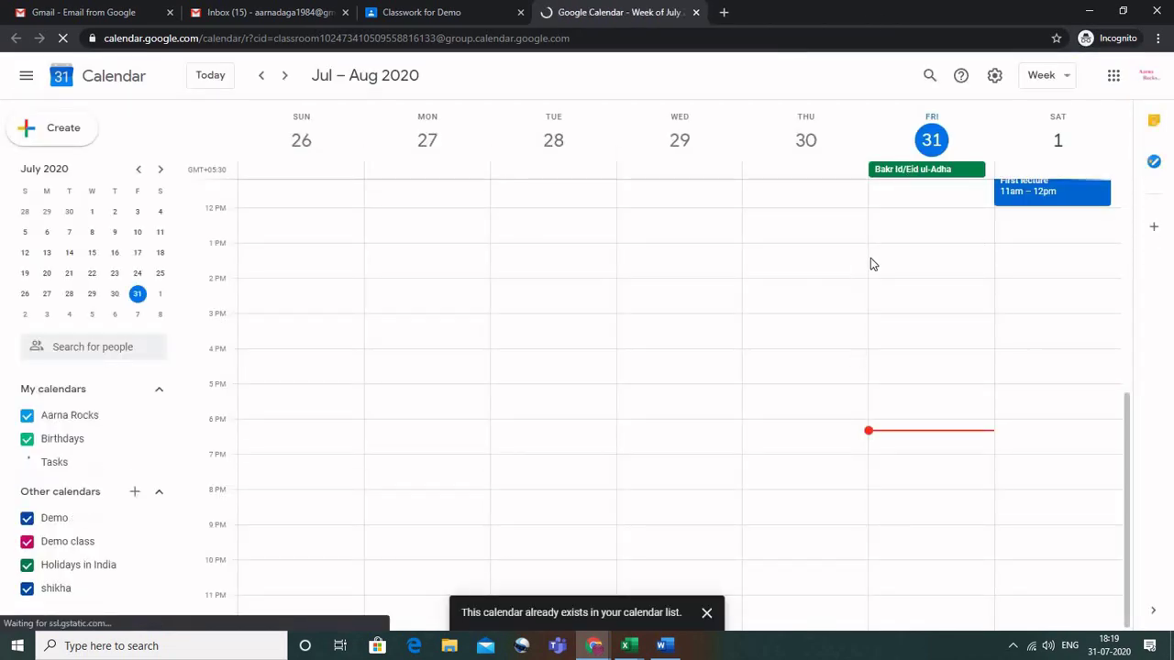
scroll(870, 258, "up", 3)
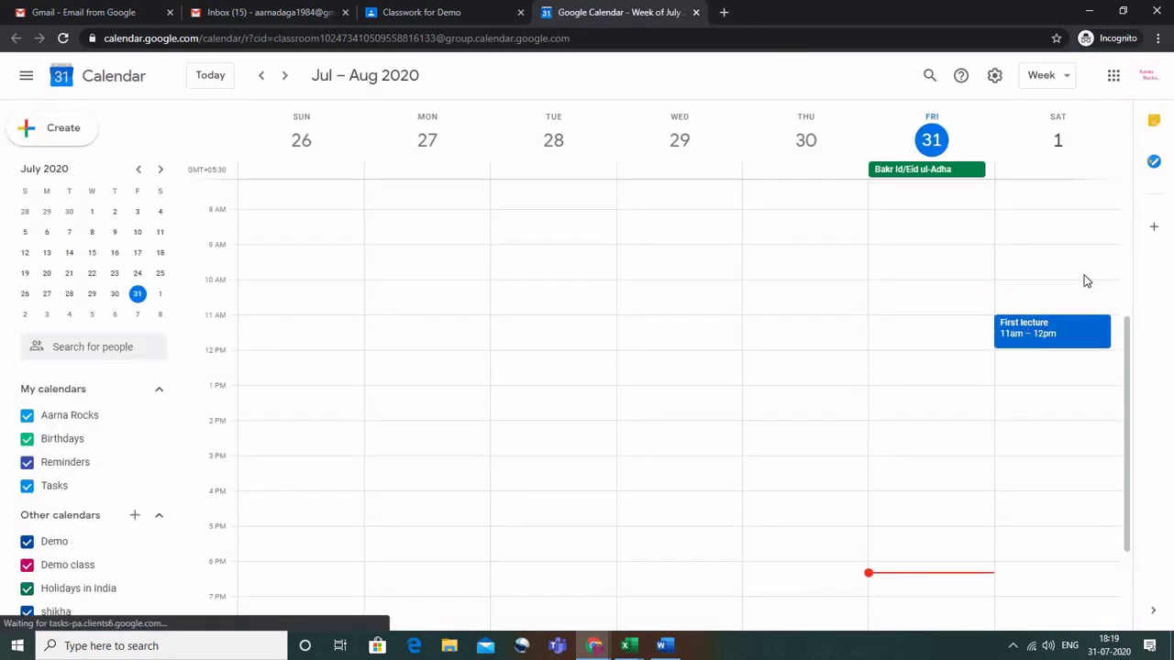